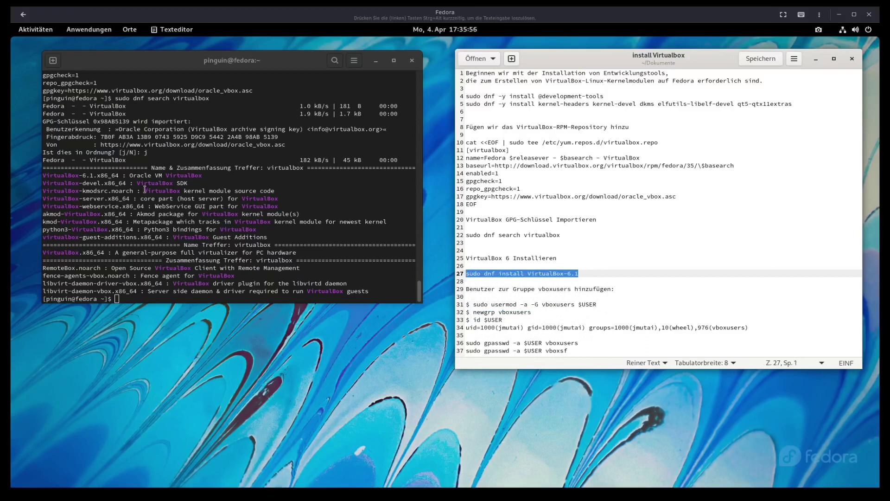
Run the copied command sudo dnf install VirtualBox-6.1 in the terminal and accept the package installation with j
scroll(141, 134, up, 3)
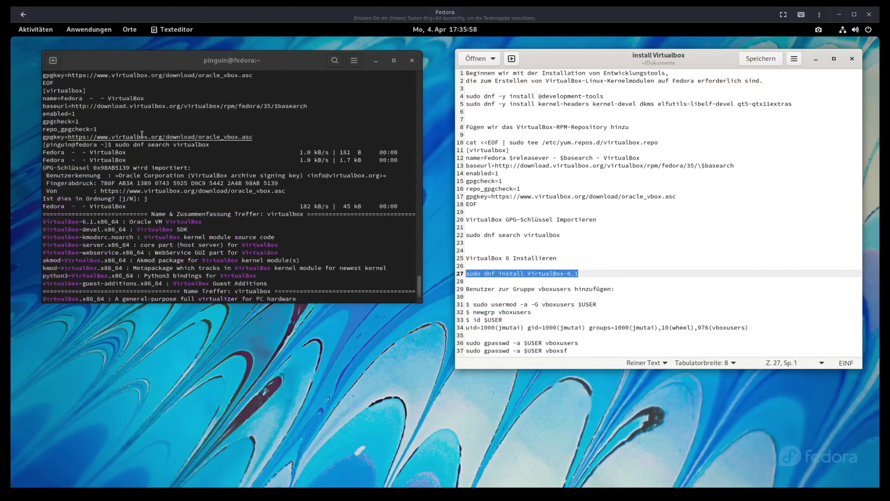
scroll(147, 137, down, 3)
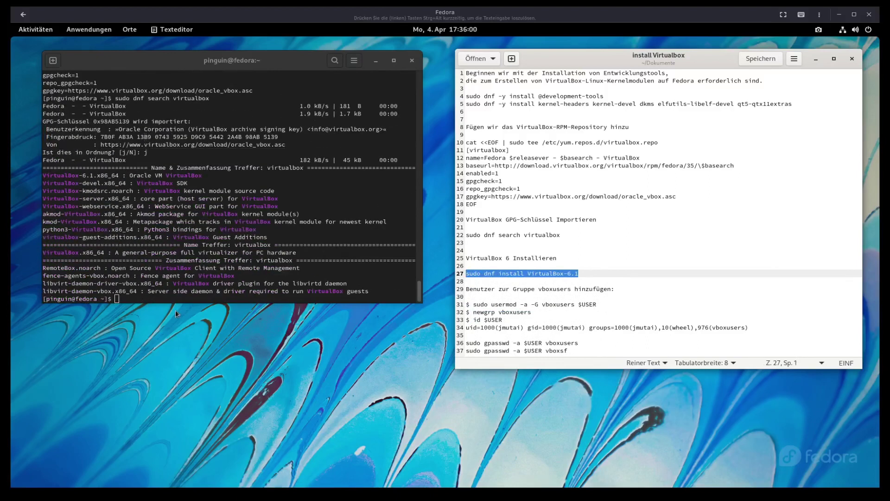
right_click(120, 301)
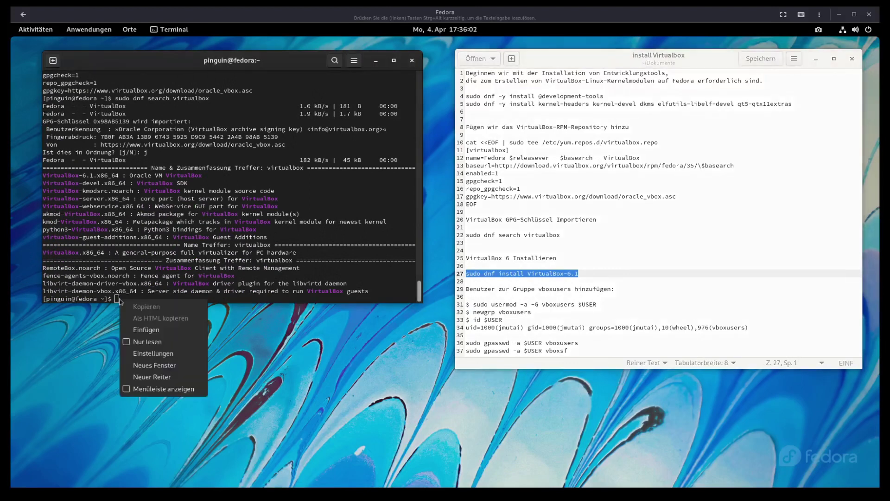
click(141, 330)
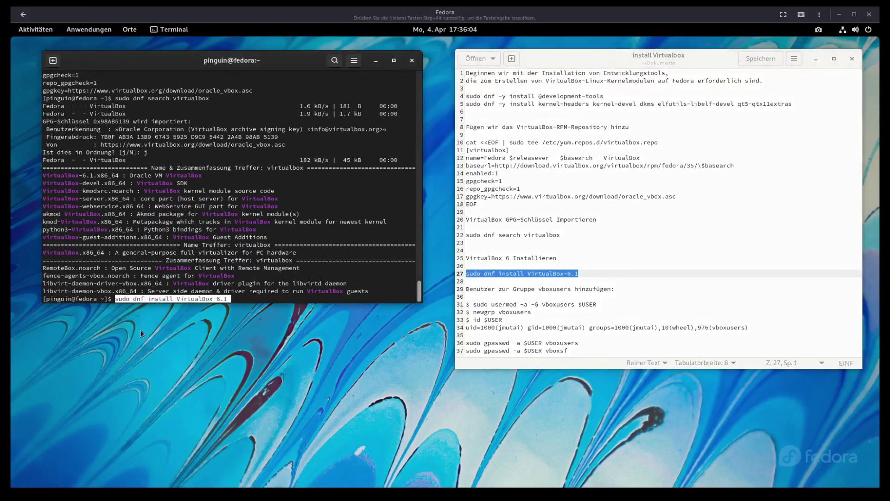
key(Return)
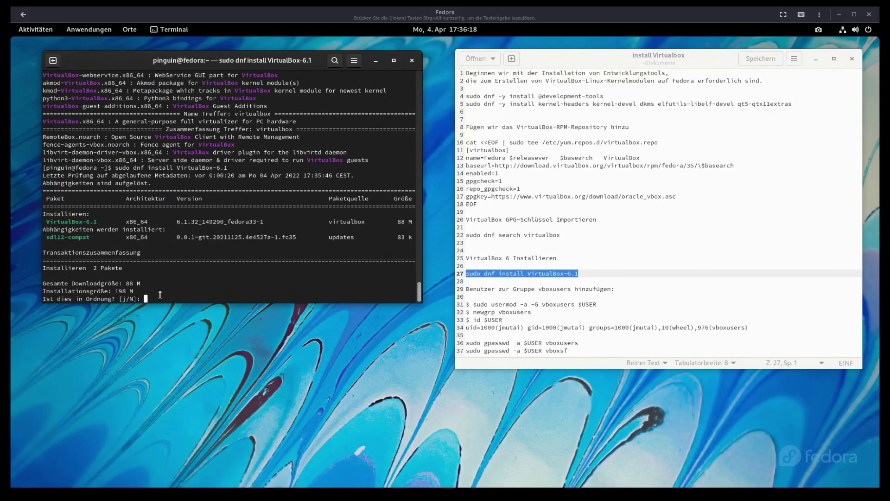
text(j)
key(Return)
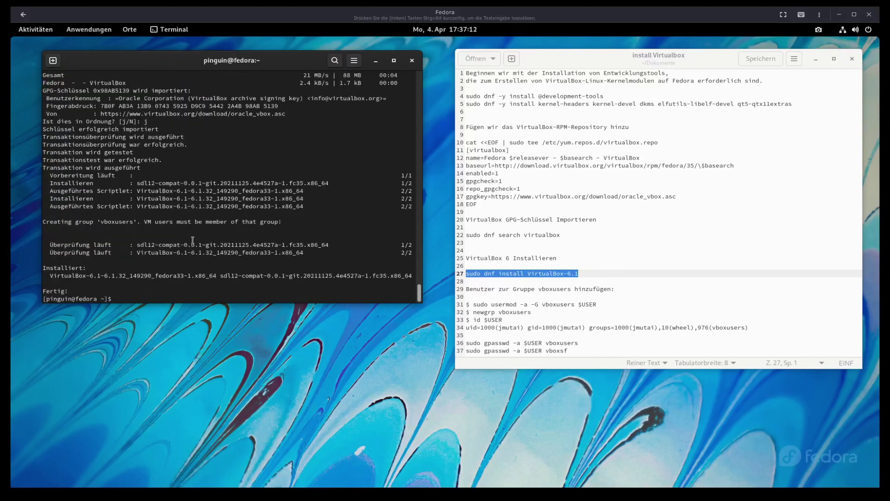
Check the system tools among the installed applications for the Oracle VM VirtualBox entry
click(89, 30)
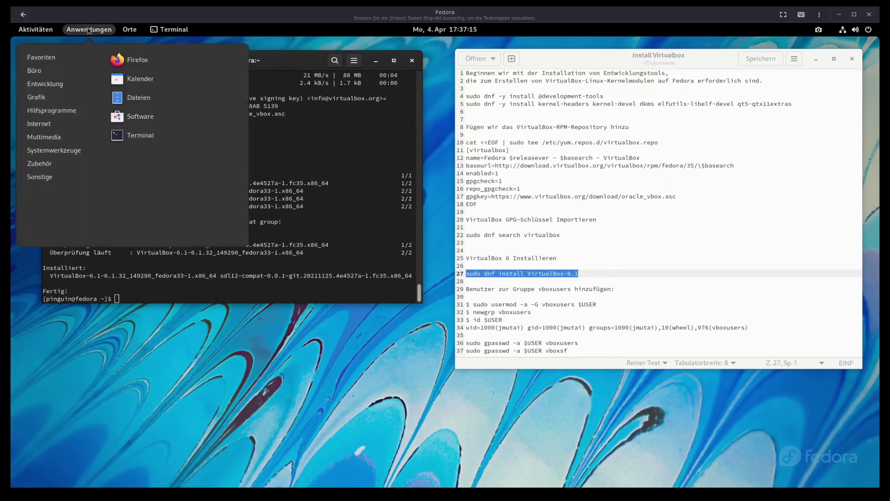
mouse_move(76, 156)
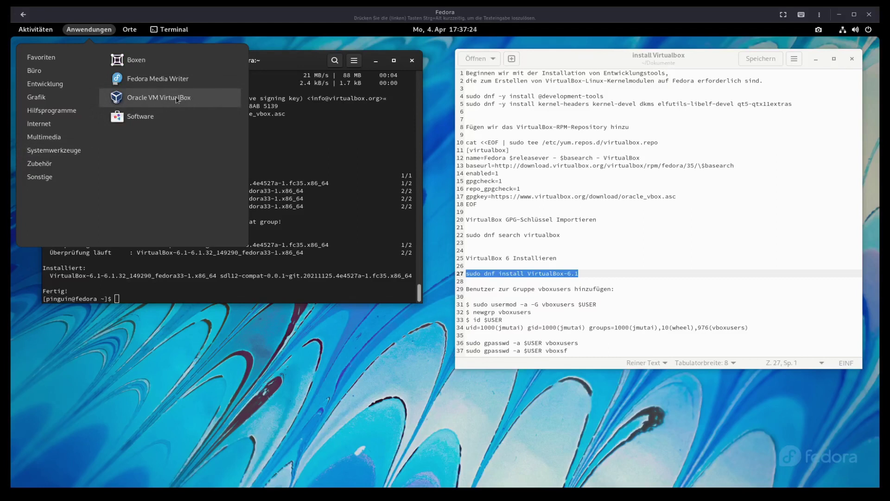
click(220, 341)
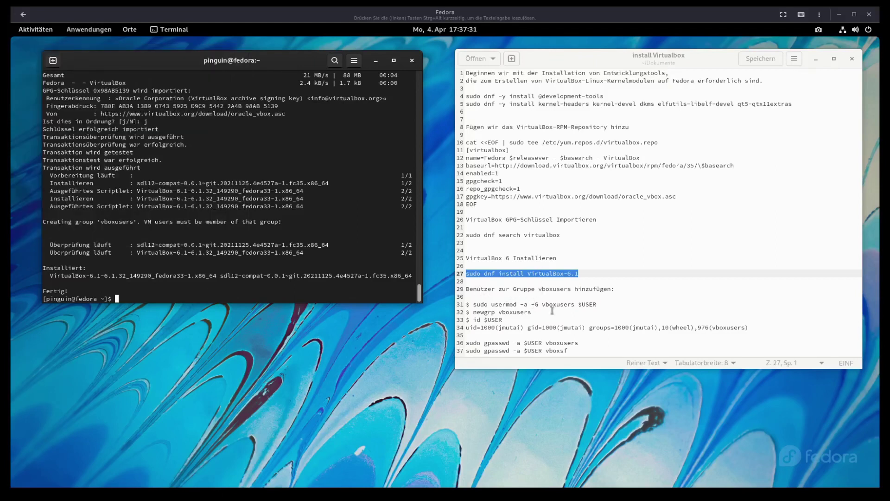
Copy the command sudo usermod -a -G vboxusers $USER from the notes and run it in the terminal
drag(597, 304, 472, 306)
key(ctrl+c)
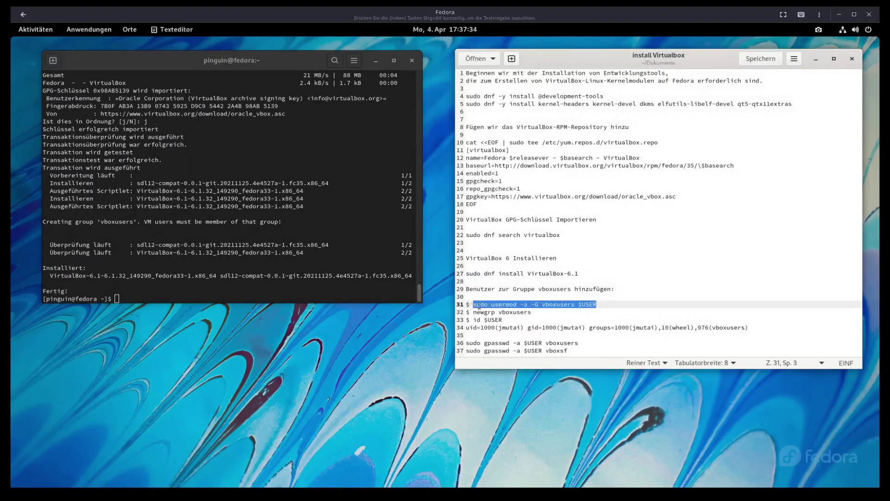
right_click(480, 305)
click(509, 350)
right_click(111, 296)
click(147, 330)
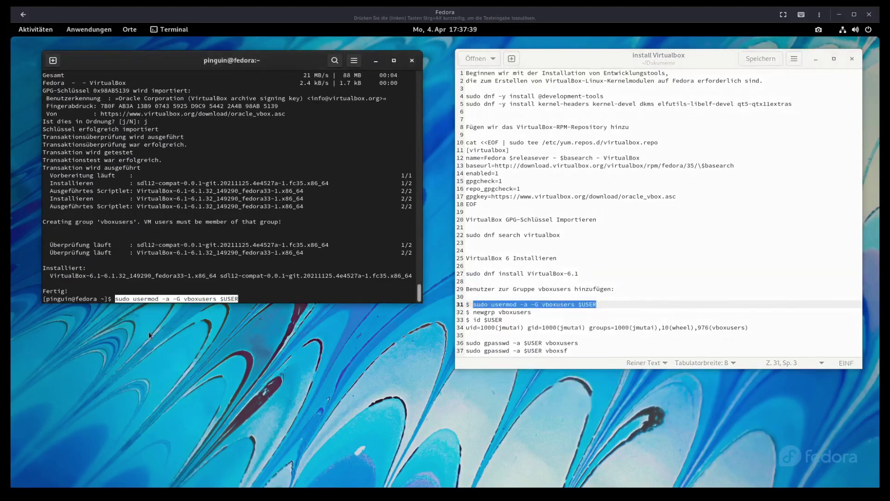
key(Return)
Copy the command newgrp vboxusers from the notes and run it in the terminal
drag(531, 312, 473, 319)
right_click(480, 312)
click(510, 343)
right_click(102, 299)
click(138, 333)
key(Return)
Copy id $USER from the notes and run it in the terminal to check the group membership
right_click(479, 320)
click(510, 351)
right_click(124, 299)
click(160, 333)
key(Return)
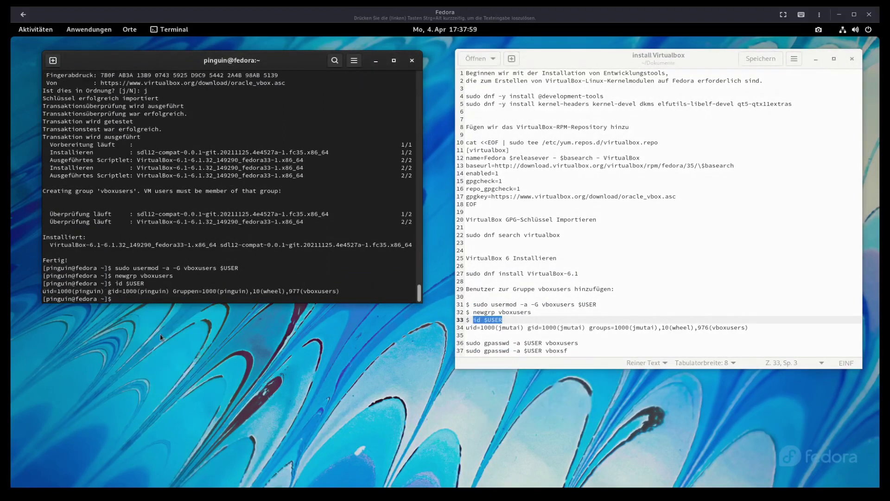
Copy the command sudo gpasswd -a $USER vboxusers from the notes and run it in the terminal
drag(578, 344, 466, 343)
right_click(479, 343)
click(510, 375)
right_click(117, 300)
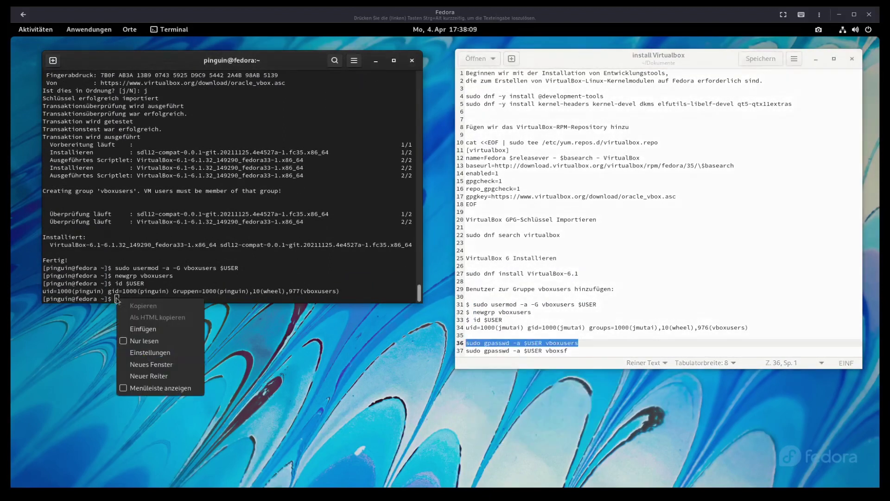
click(140, 328)
key(Return)
Copy the command sudo gpasswd -a $USER vboxsf from the notes and run it in the terminal
drag(568, 351, 466, 351)
right_click(480, 351)
click(510, 382)
right_click(117, 299)
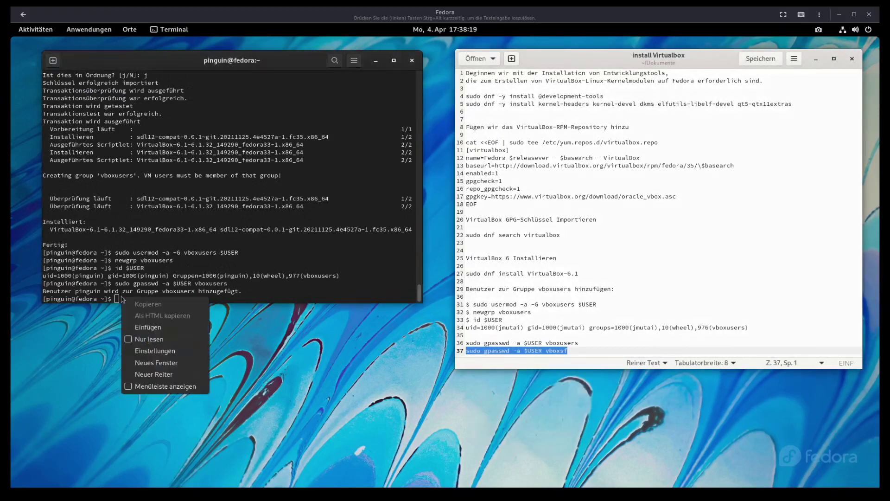
click(141, 329)
key(Return)
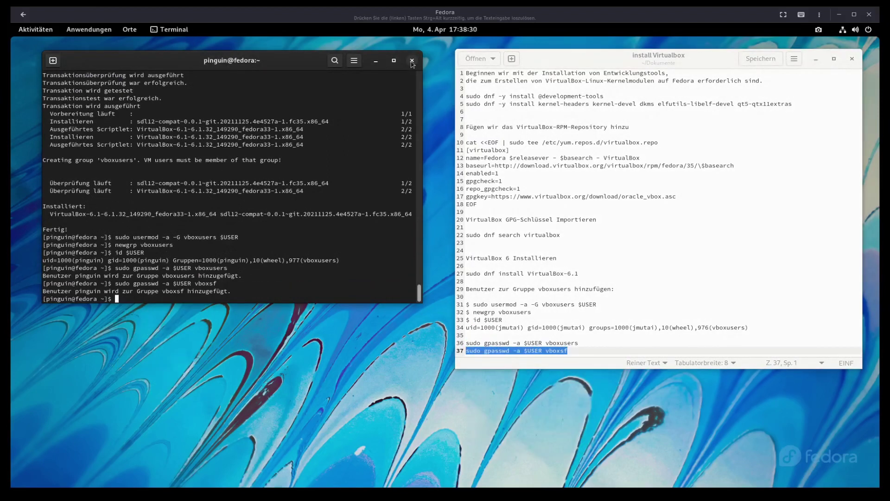
Close the terminal despite its running process, and close the text editor with the install notes
click(412, 61)
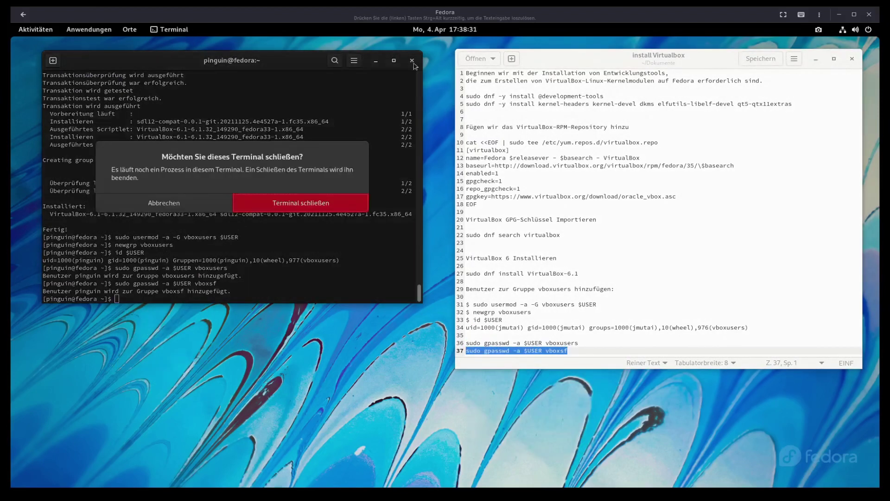
click(352, 207)
click(853, 58)
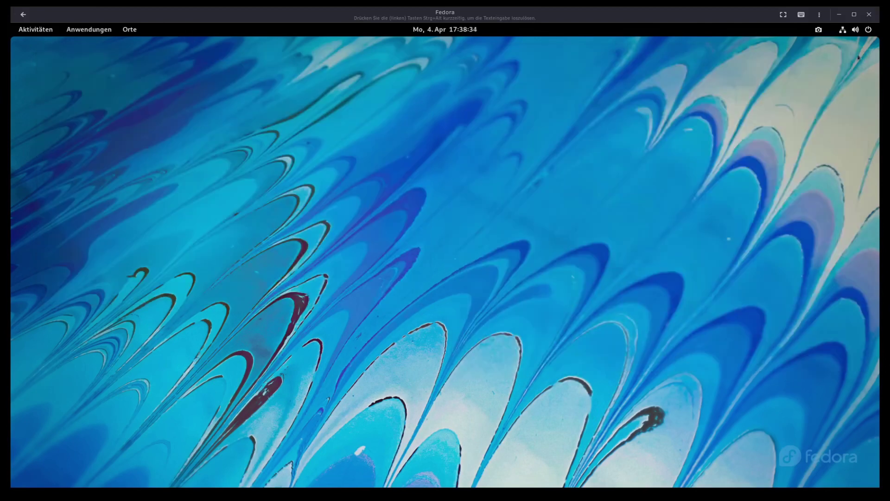
Restart the Fedora system and confirm the restart
click(855, 30)
click(787, 140)
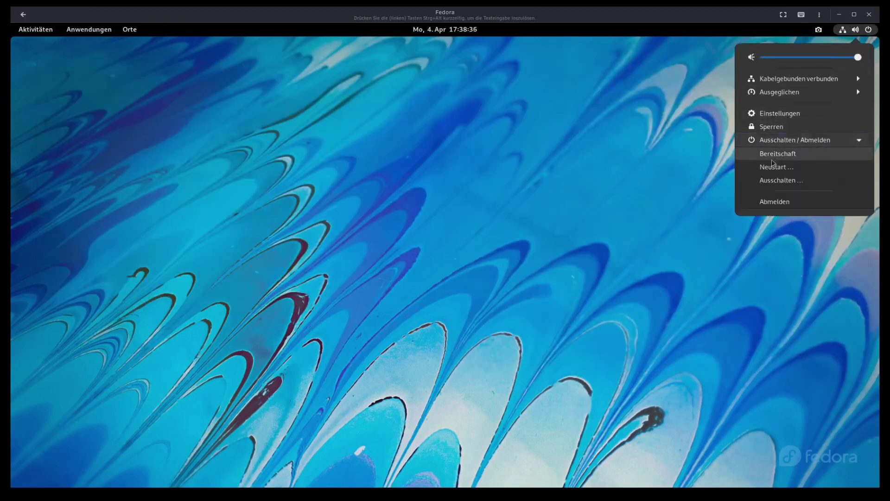
click(770, 169)
click(504, 289)
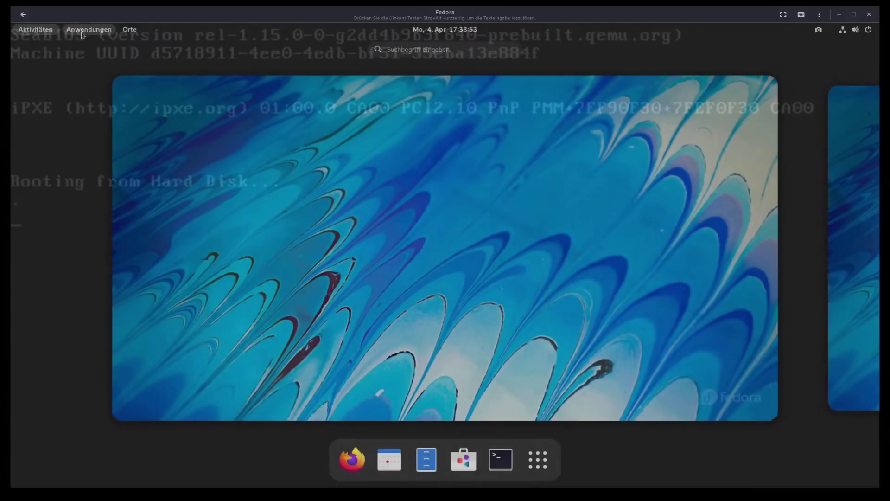
Launch Oracle VM VirtualBox from the system tools and move its manager window up and to the left
click(82, 30)
mouse_move(69, 150)
click(139, 98)
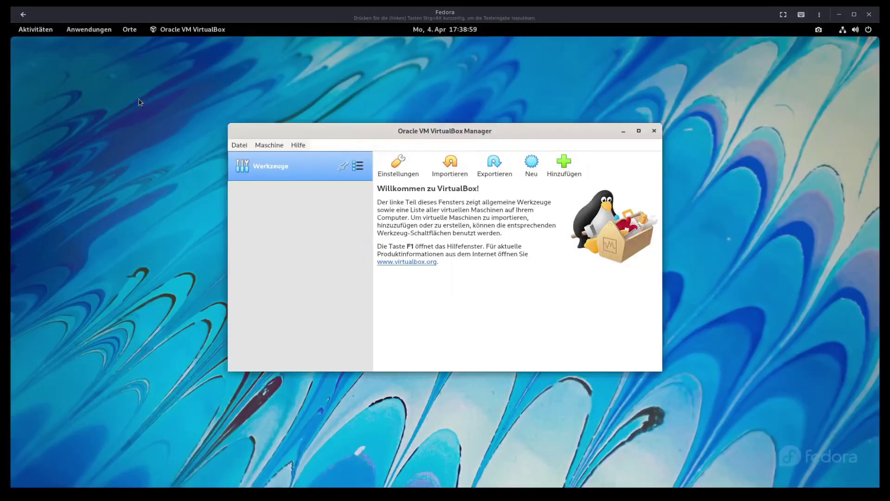
drag(457, 128, 425, 93)
View the VirtualBox version information and close it again
click(265, 109)
click(297, 188)
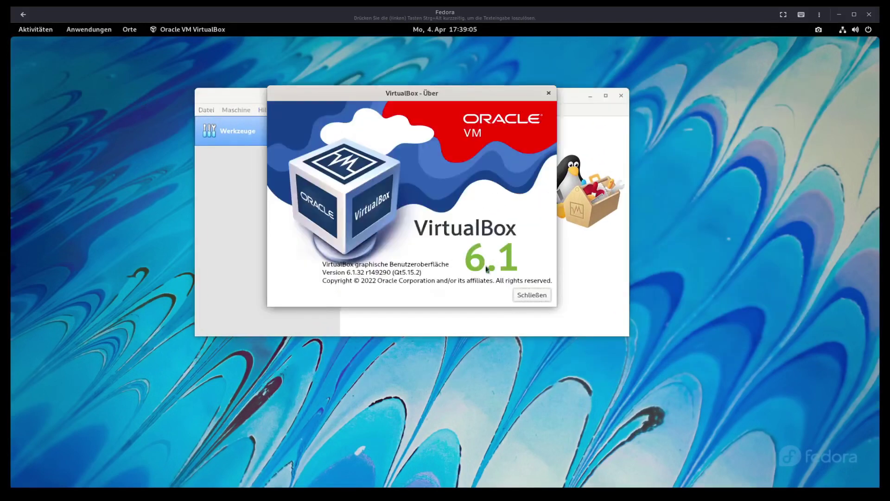
click(519, 295)
Check the VirtualBox preferences for installed extension packages (Zusatzpakete) and close them
click(207, 111)
click(213, 122)
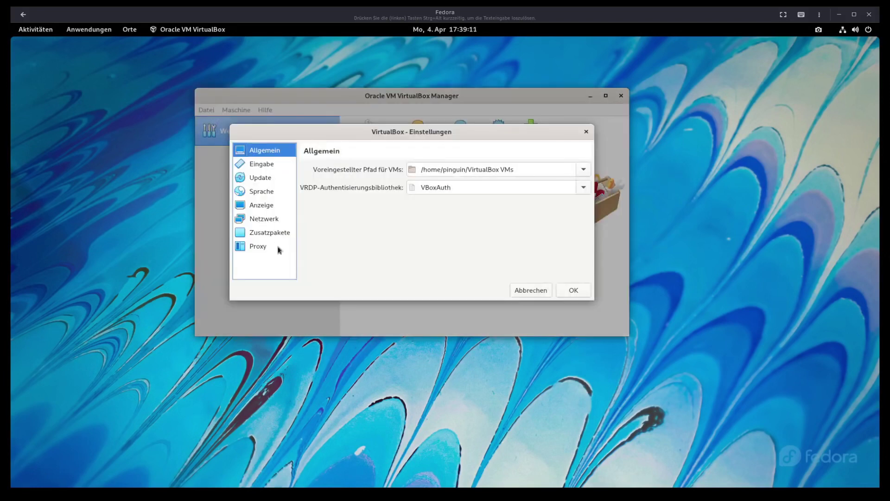
click(257, 234)
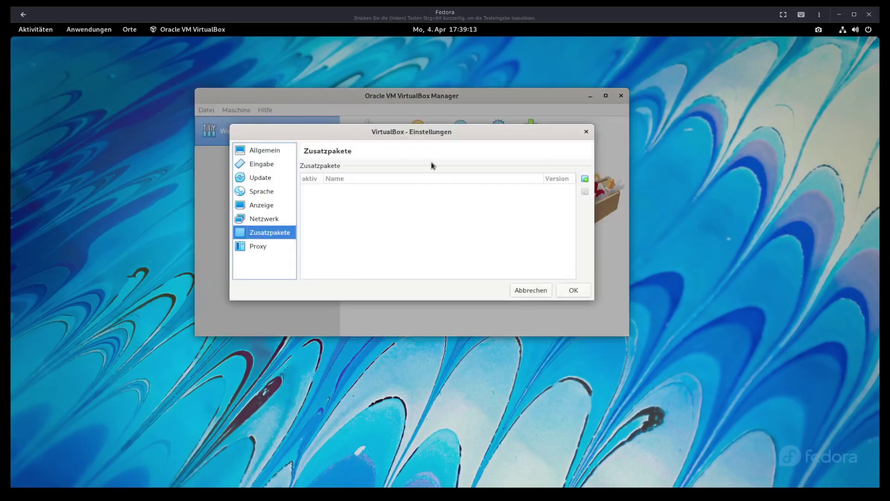
click(573, 290)
Switch to Firefox and search Google in a new tab for "virtualbox gasterweiterung download iso"
click(89, 30)
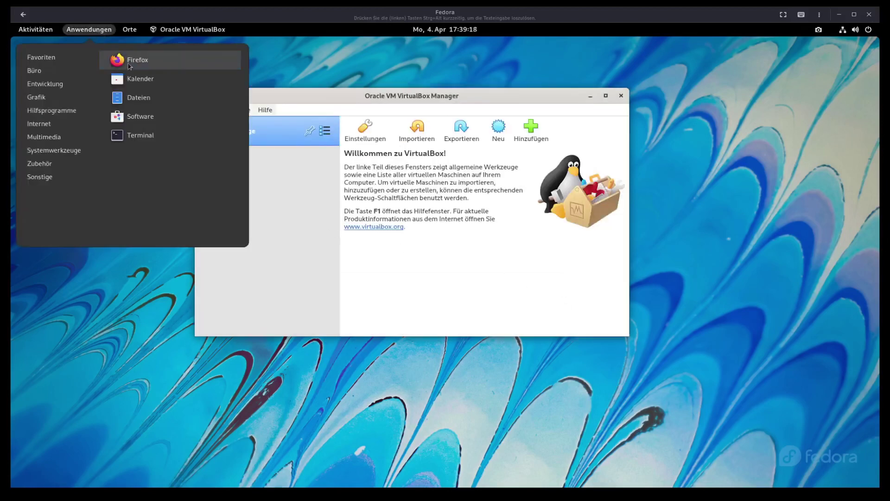
click(140, 60)
click(163, 45)
click(194, 180)
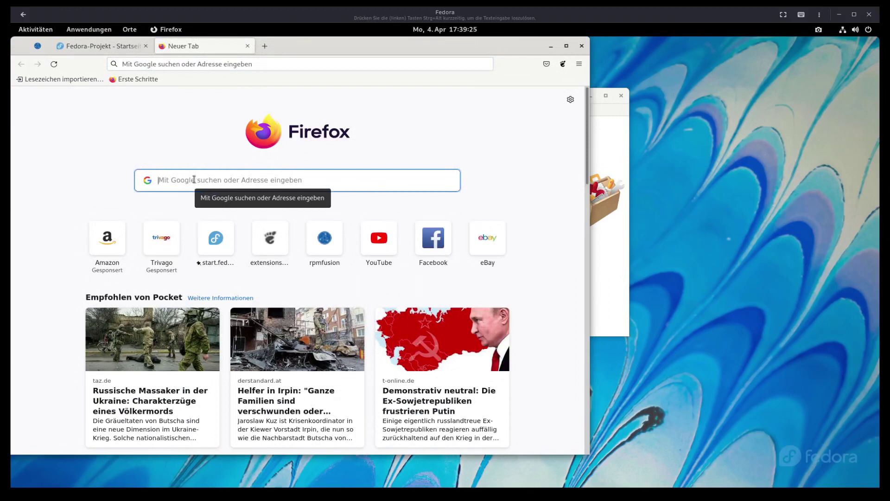
text(vi)
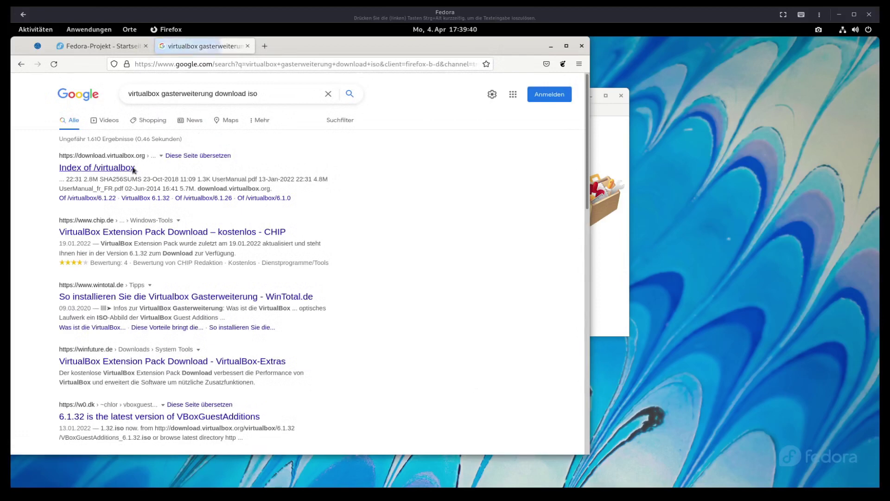
Open the download.virtualbox.org index from the search results and go to the 6.1.32 folder
click(133, 170)
scroll(124, 185, down, 10)
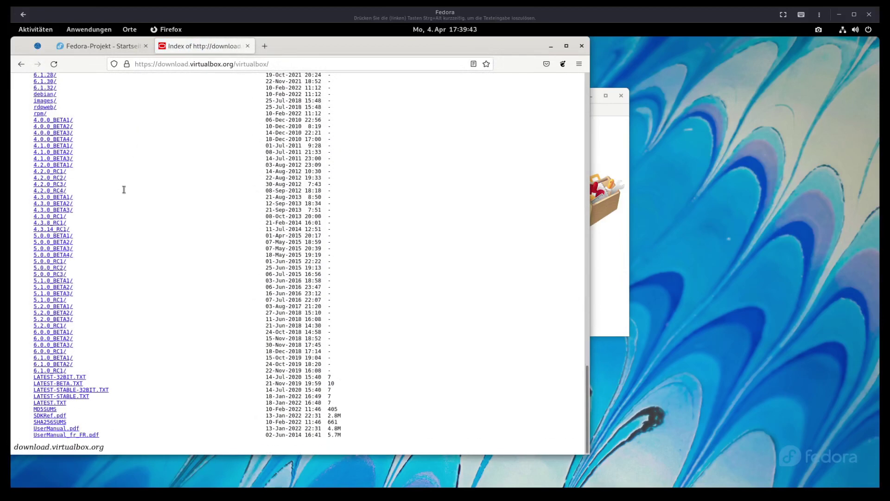
scroll(82, 107, up, 12)
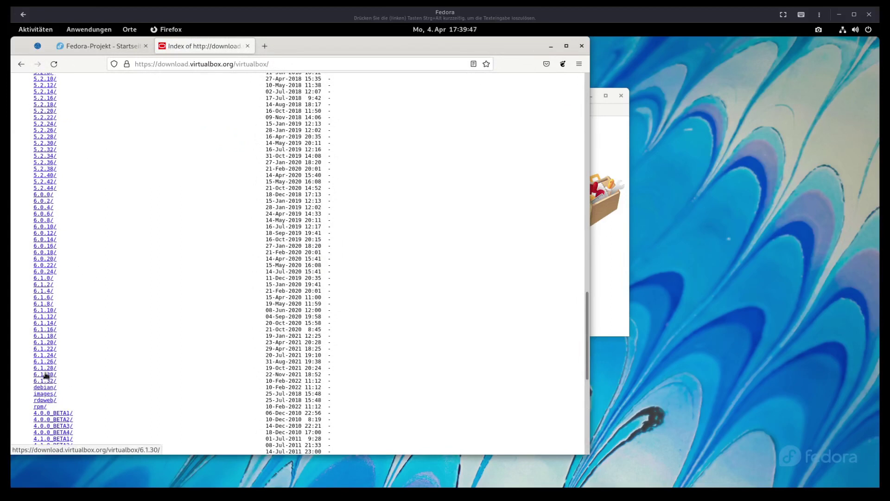
click(52, 381)
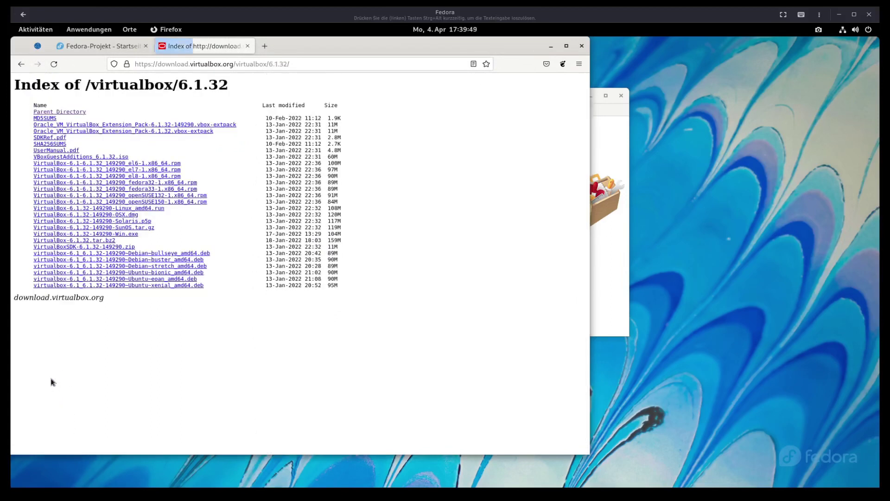
Download Oracle_VM_VirtualBox_Extension_Pack-6.1.32.vbox-extpack and VBoxGuestAdditions_6.1.32.iso, and close the browser
click(113, 133)
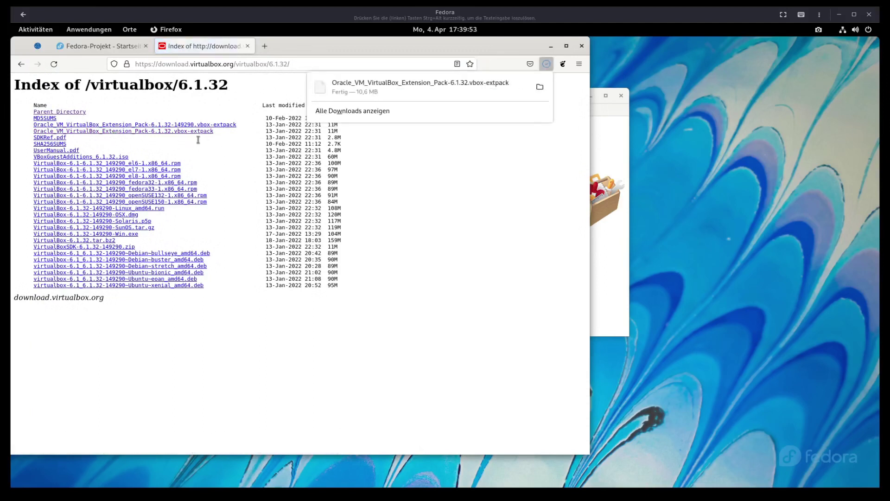
click(102, 158)
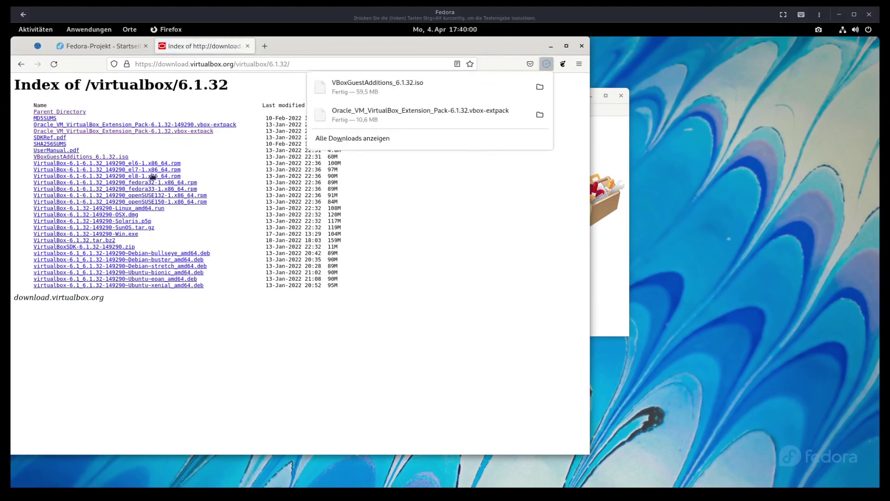
click(581, 47)
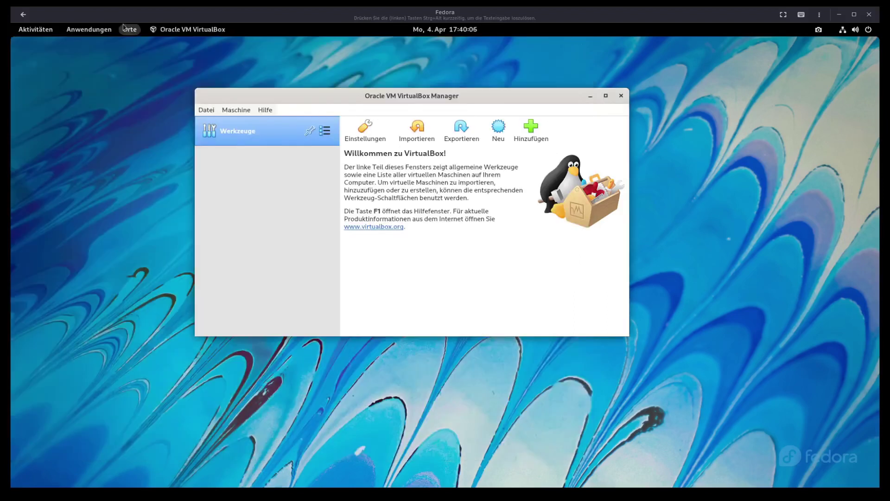
Add the downloaded Oracle_VM_VirtualBox_Extension_Pack-6.1.32 file to the Zusatzpakete preferences and start its installation
click(204, 111)
click(216, 122)
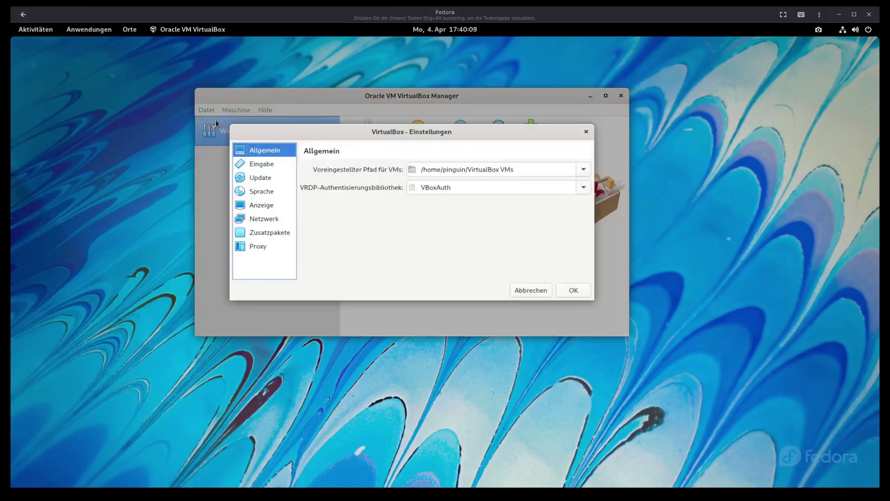
click(276, 235)
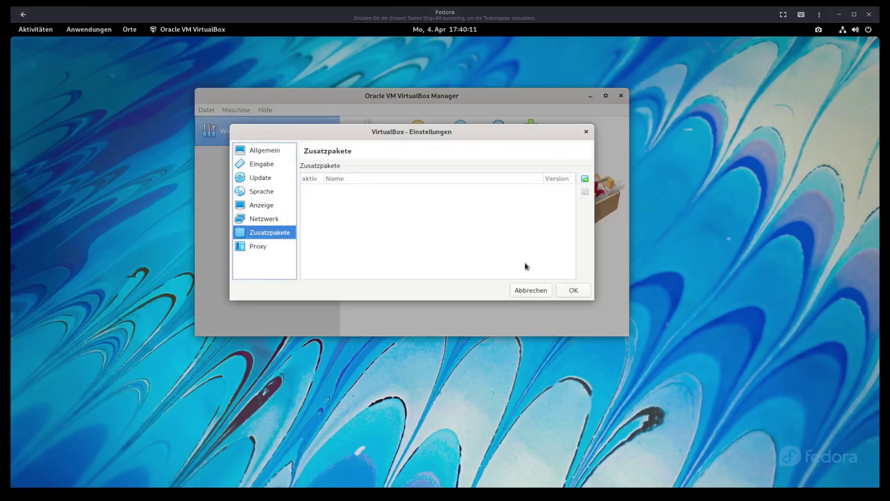
click(585, 180)
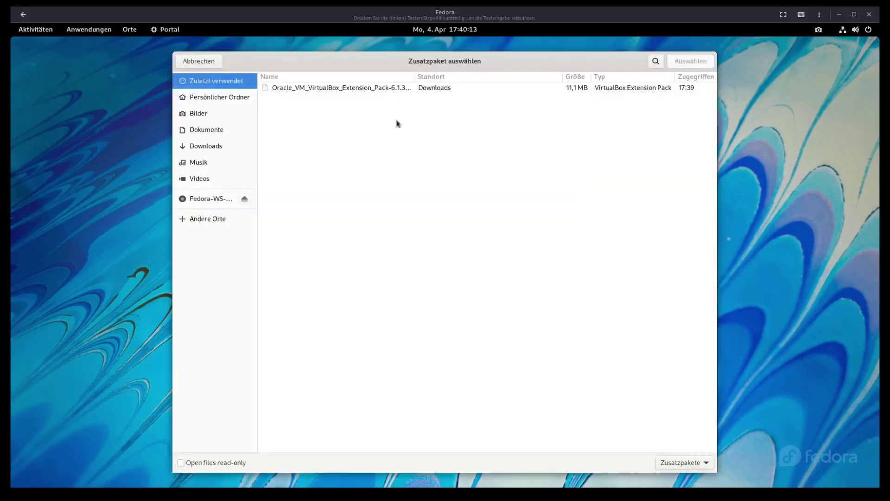
double_click(355, 89)
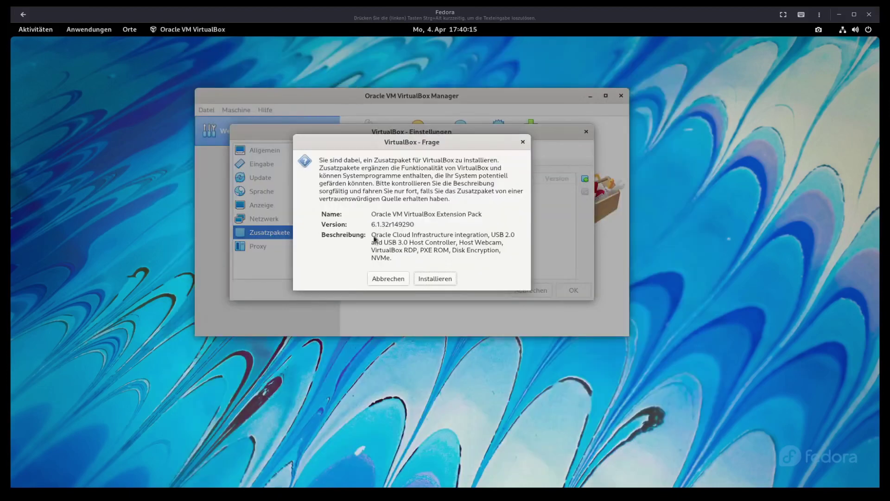
click(427, 279)
Accept the Extension Pack licence, authenticate with the account password, and save the VirtualBox preferences
drag(539, 144, 540, 283)
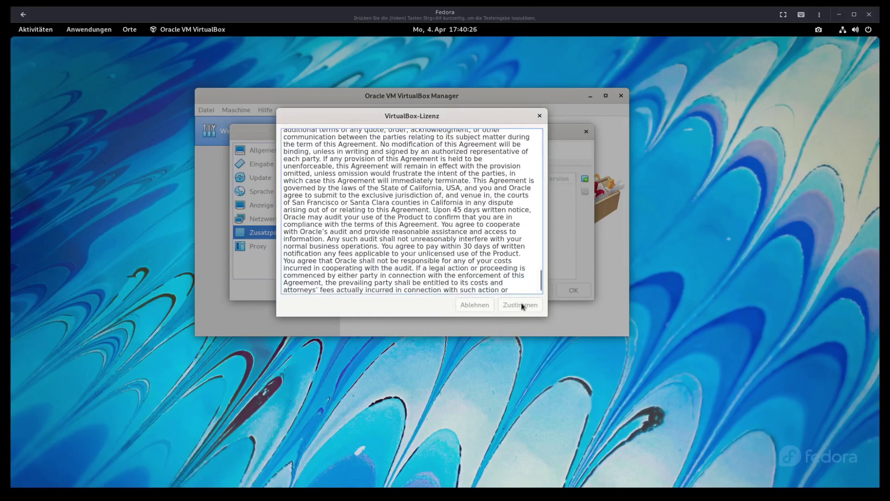
scroll(541, 280, down, 1)
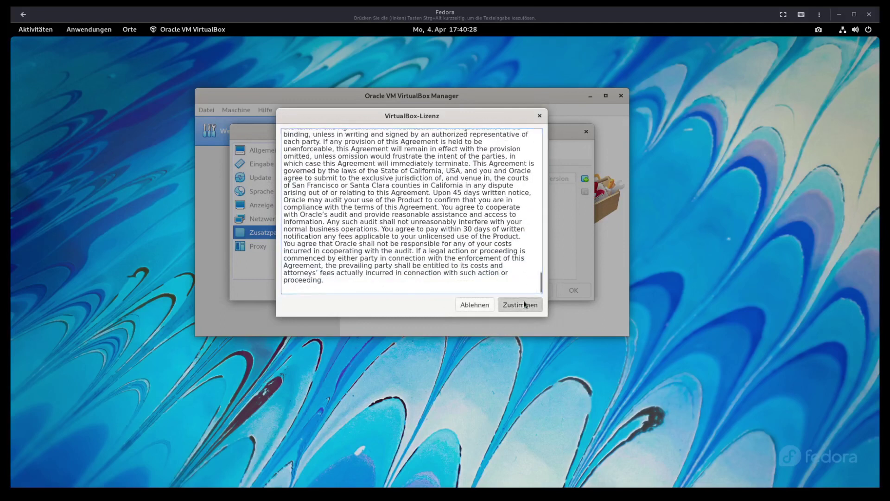
click(525, 304)
text(*****)
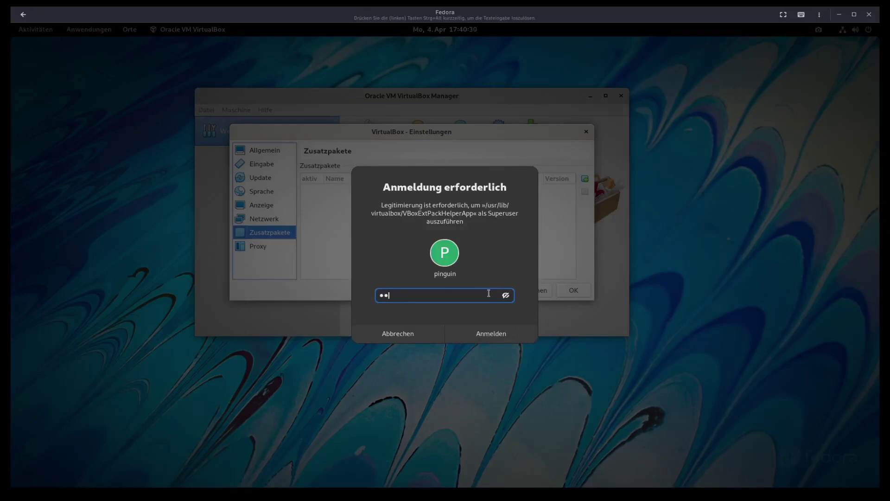
key(Return)
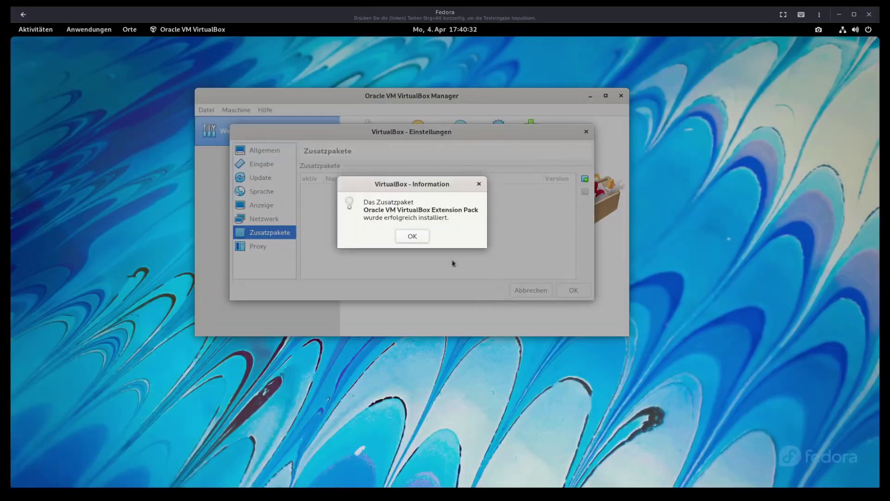
click(411, 236)
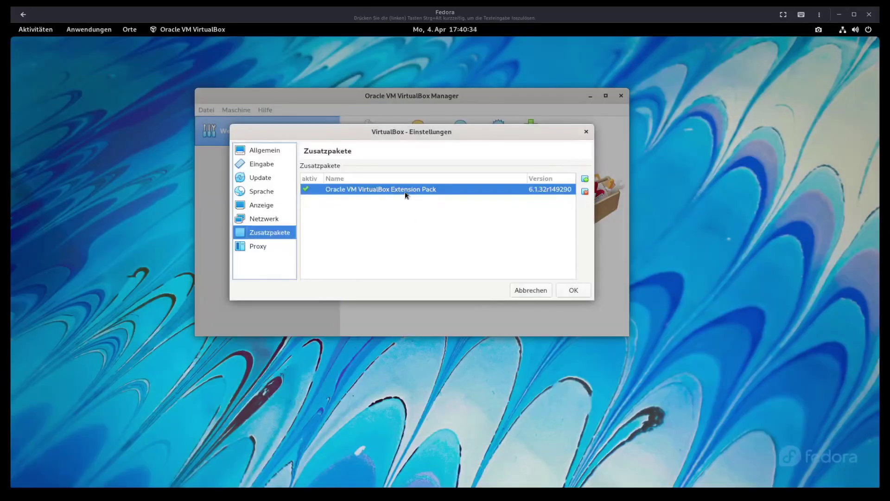
click(579, 290)
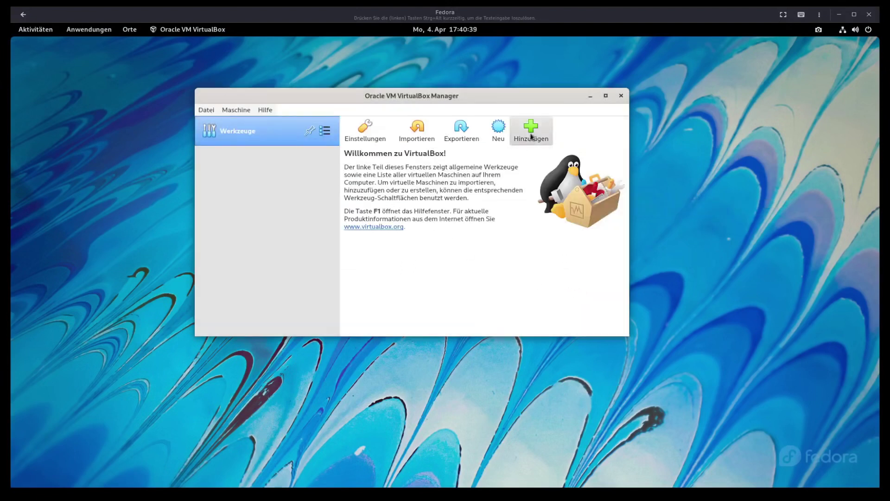
Begin a new virtual machine named "linux mint" of type Linux, Ubuntu (64-bit), with about 2281 MB of memory
click(498, 140)
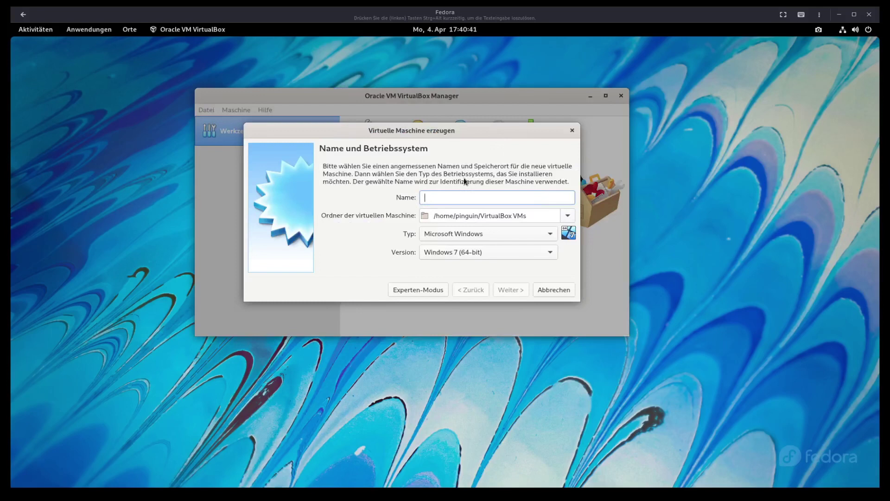
text(linux mint)
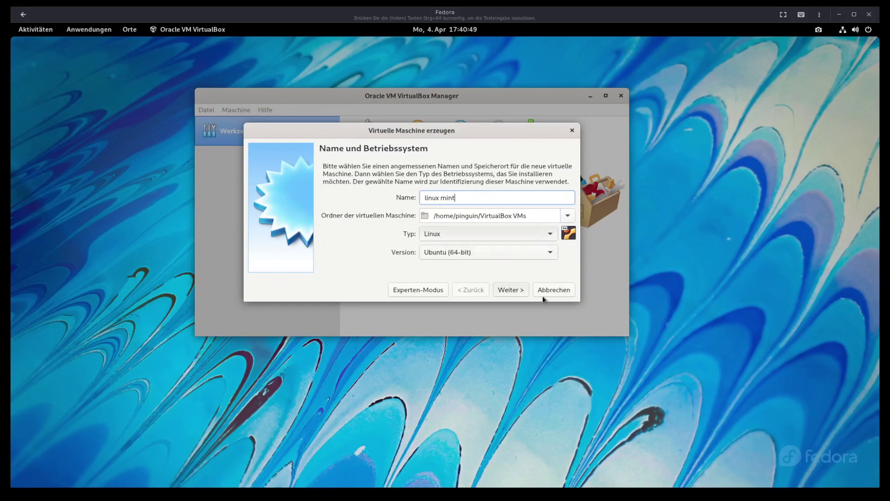
click(522, 289)
drag(345, 204, 369, 204)
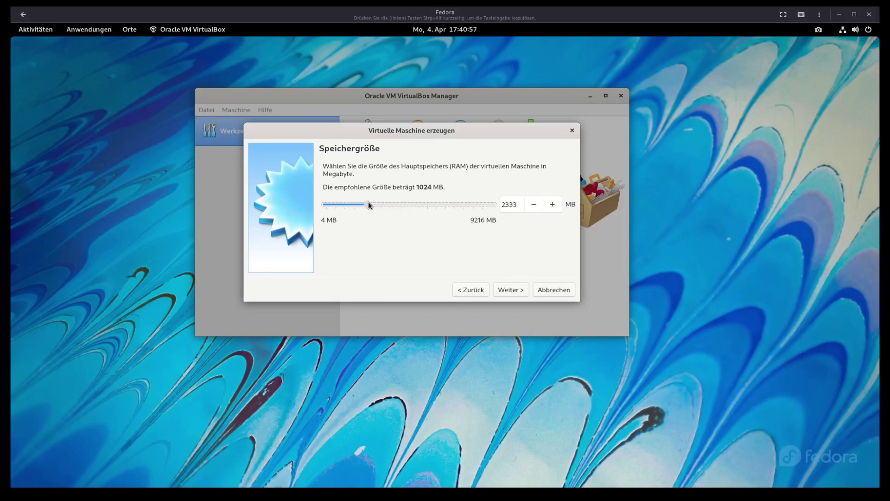
click(497, 291)
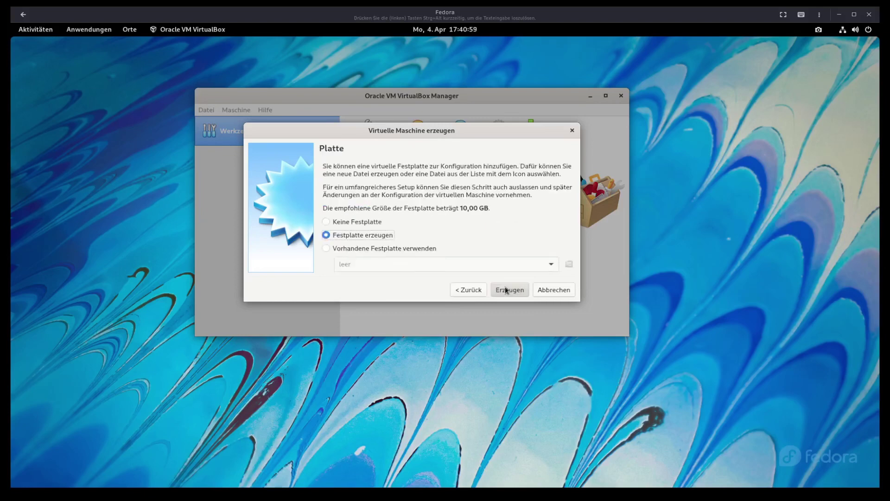
Create a new 10,00 GB VDI hard disk for the linux mint machine, keeping the default disk options
click(497, 291)
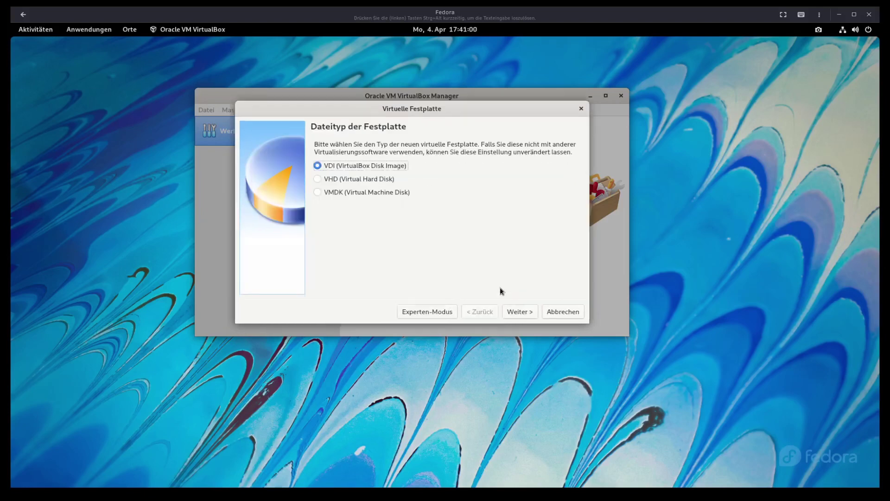
click(520, 312)
click(527, 314)
click(525, 311)
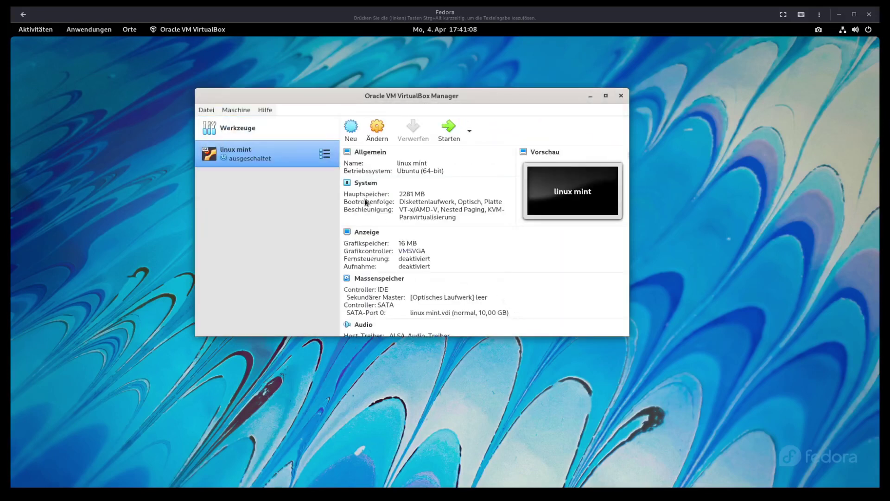
Set the linux mint machine's shared clipboard and Drag'n'Drop to bidirektional in its advanced general settings
click(377, 129)
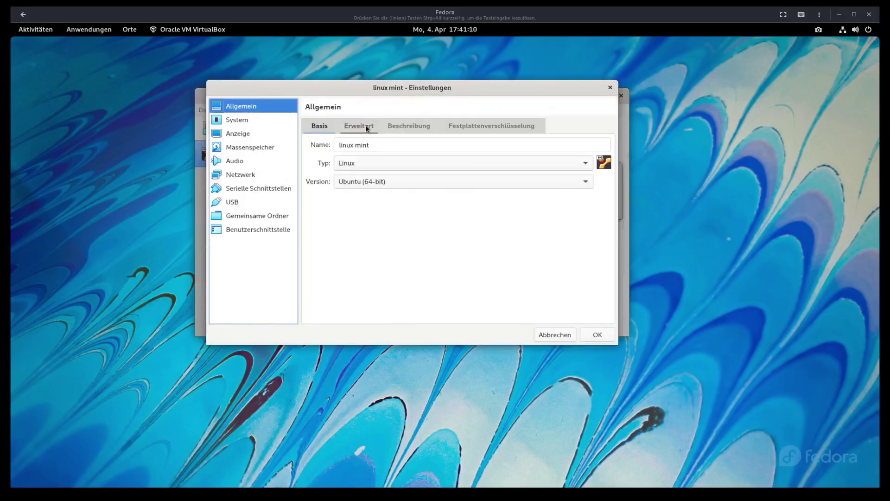
click(365, 128)
click(431, 163)
click(425, 210)
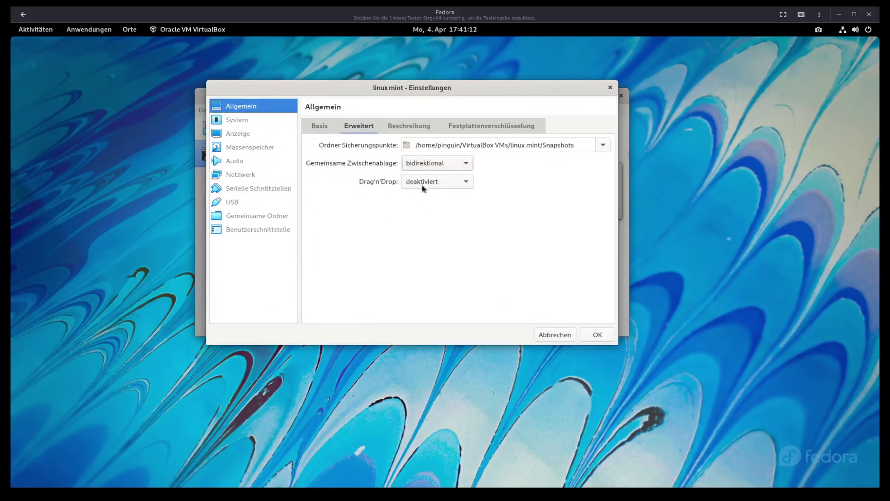
click(422, 185)
click(421, 226)
Remove the floppy drive (Diskettenlaufwerk) from the boot order and assign 6 processors to the machine
click(242, 121)
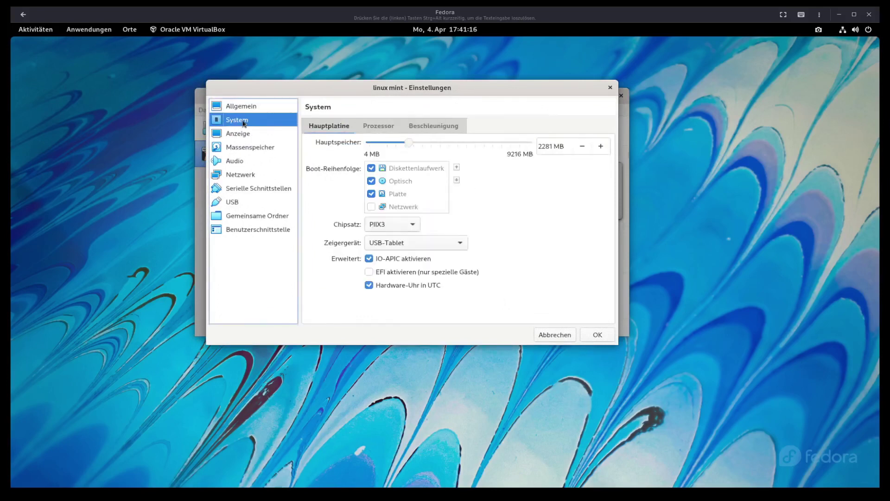
click(370, 169)
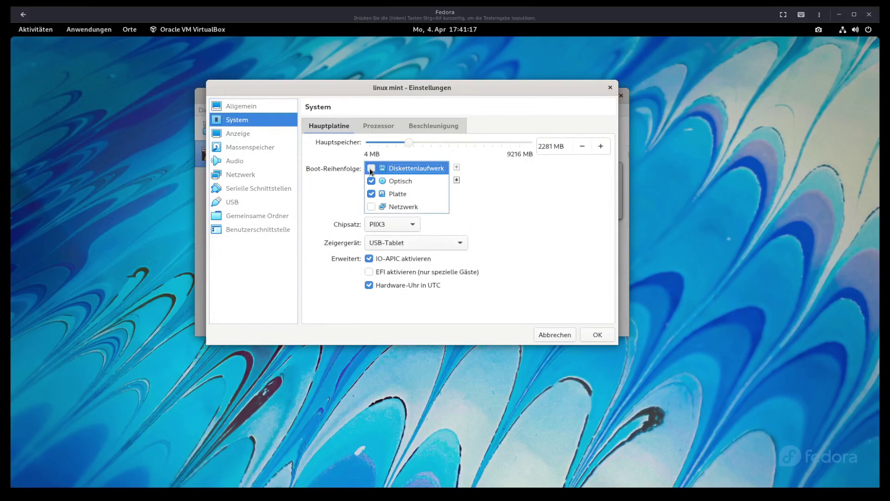
click(378, 126)
drag(371, 146, 398, 147)
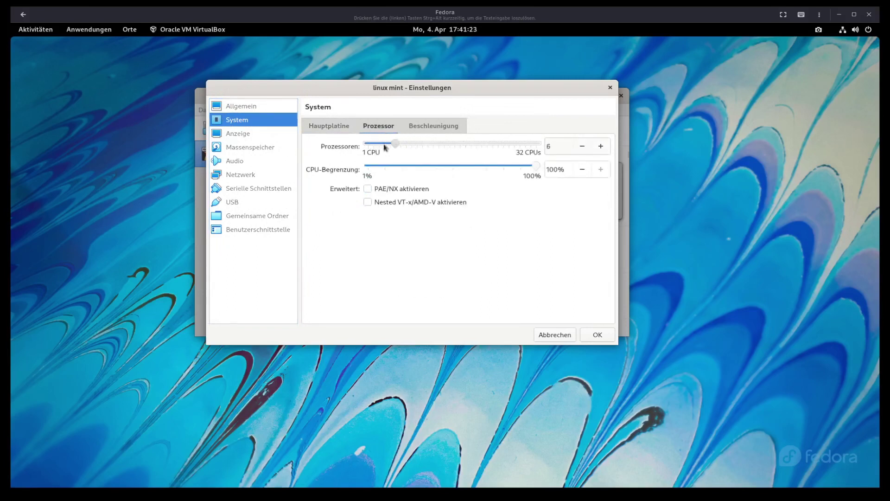
Set the machine's graphics memory to 128 MB and view its mass storage settings
click(243, 135)
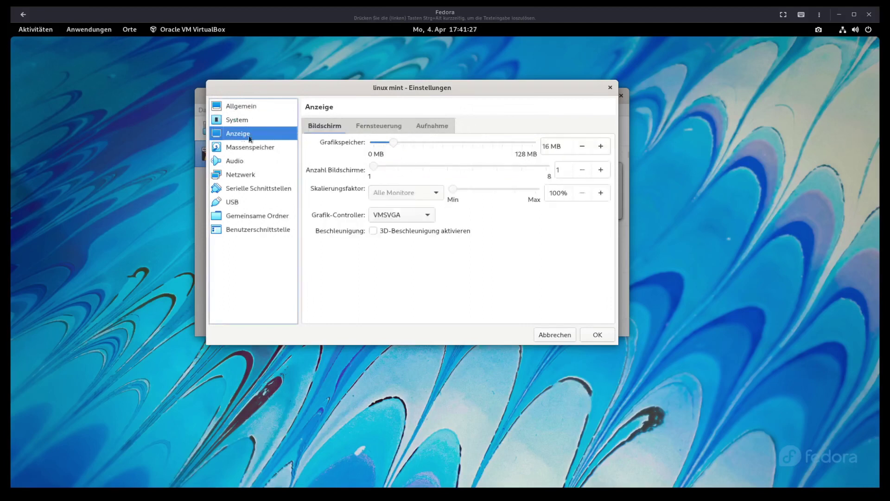
drag(393, 145, 549, 145)
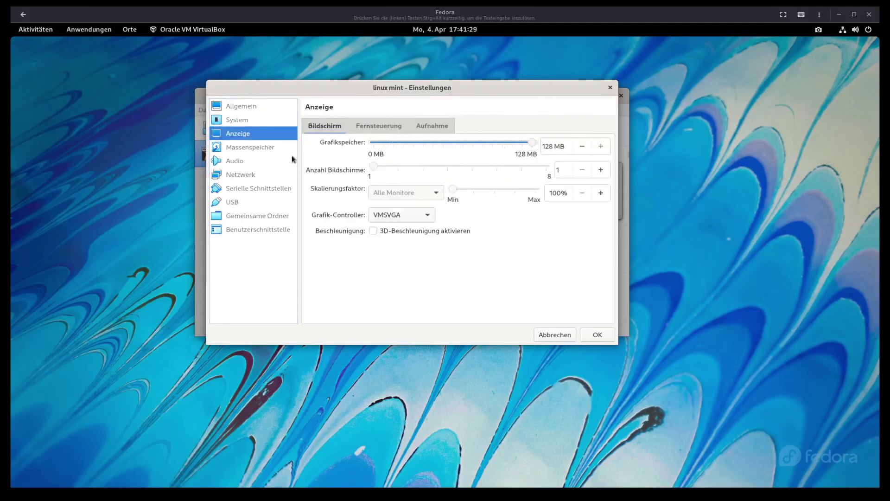
click(277, 148)
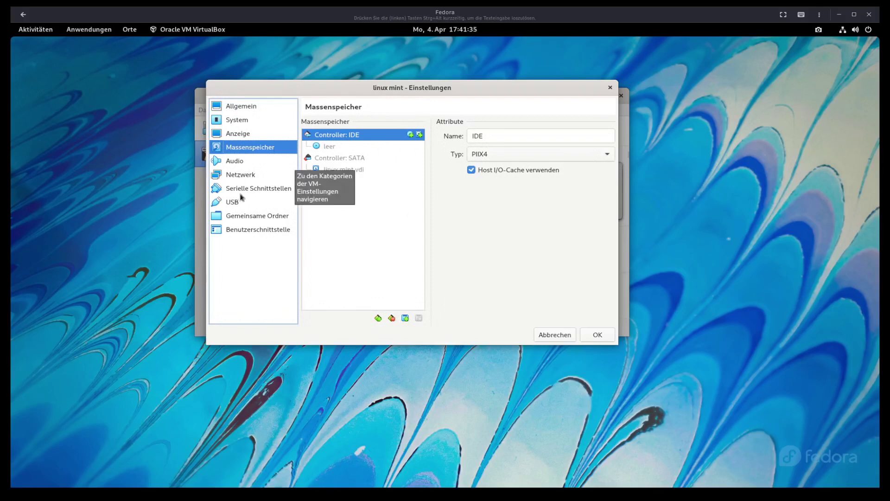
Add the Downloads folder as a shared folder with automatic mounting and save the machine settings
click(237, 220)
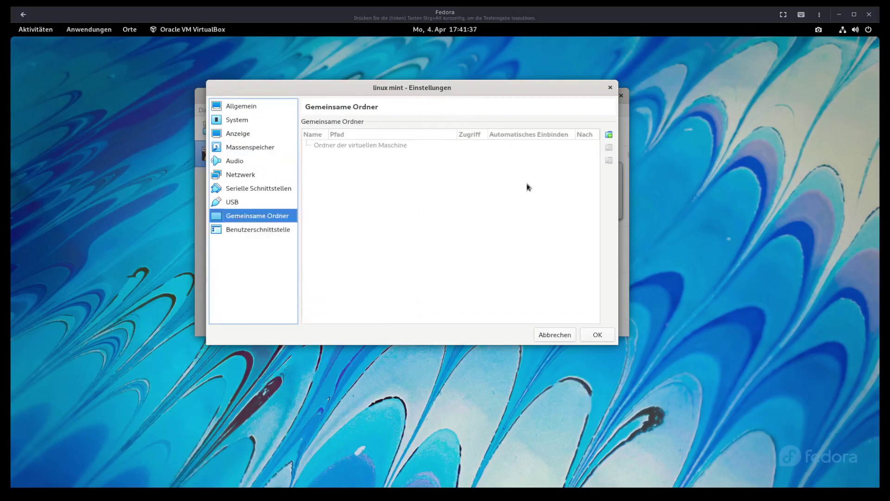
click(609, 135)
click(476, 171)
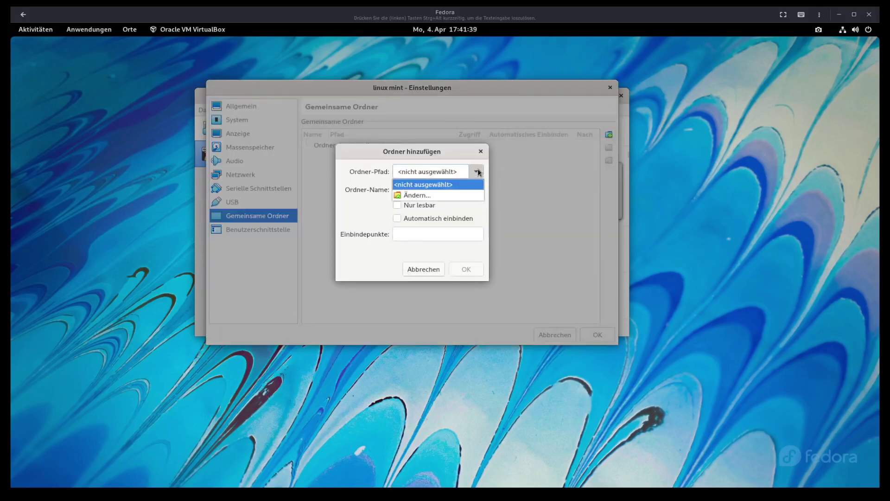
click(459, 194)
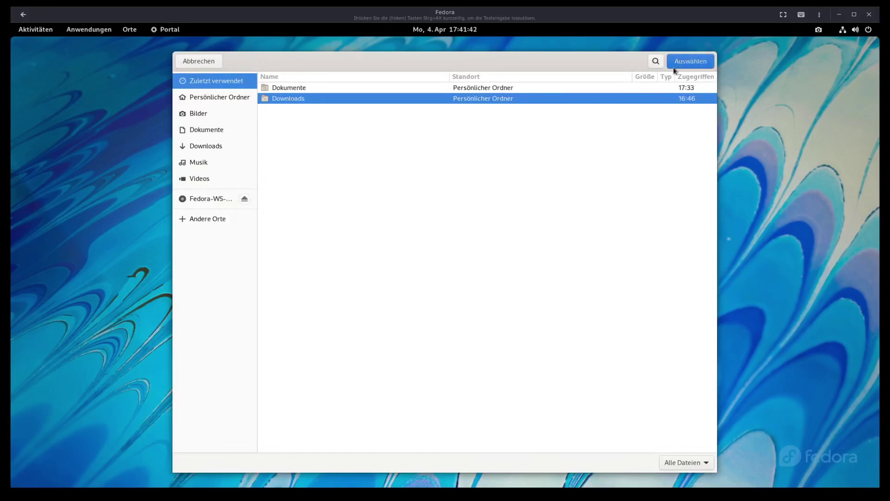
click(677, 62)
click(398, 218)
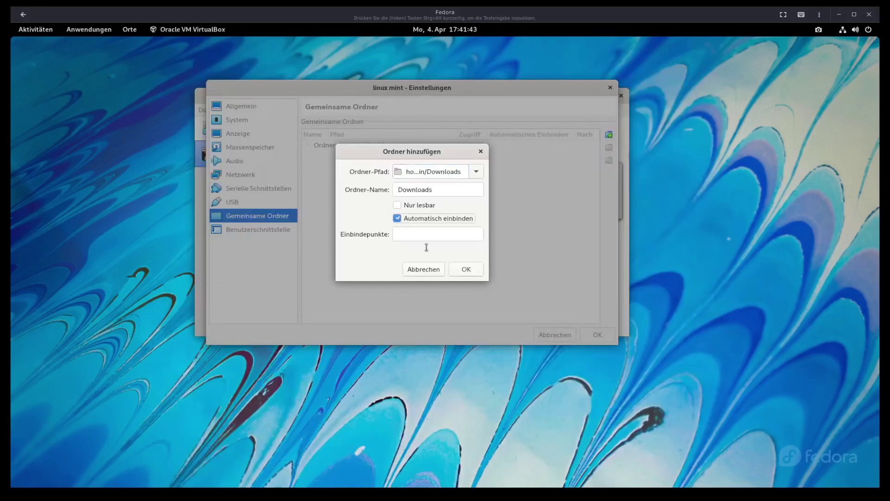
click(466, 271)
click(595, 334)
Start the linux mint machine from the host drive QEMU DVD-ROM (sr0), dismiss the keyboard capture notice, and move its window upward
click(457, 134)
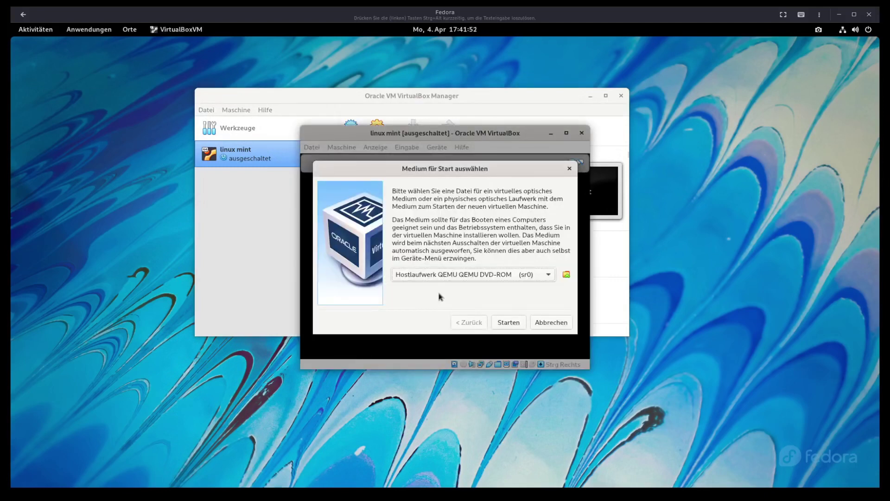
click(437, 275)
click(437, 276)
click(509, 322)
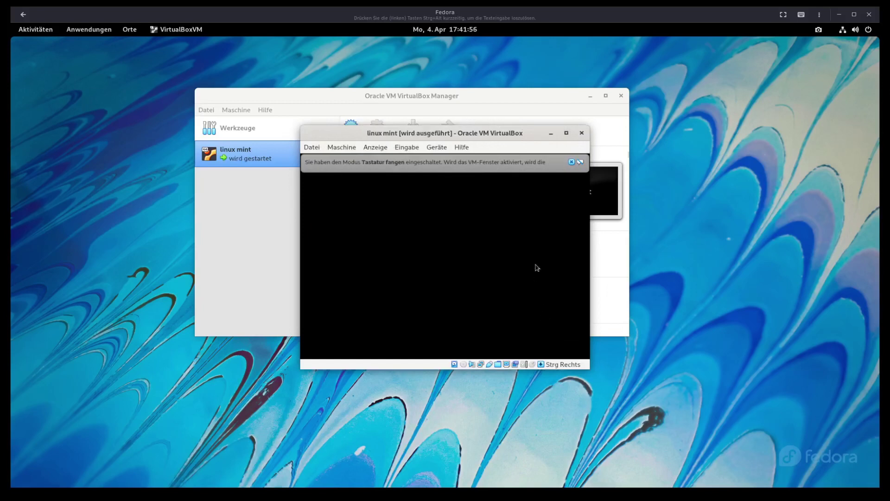
click(579, 163)
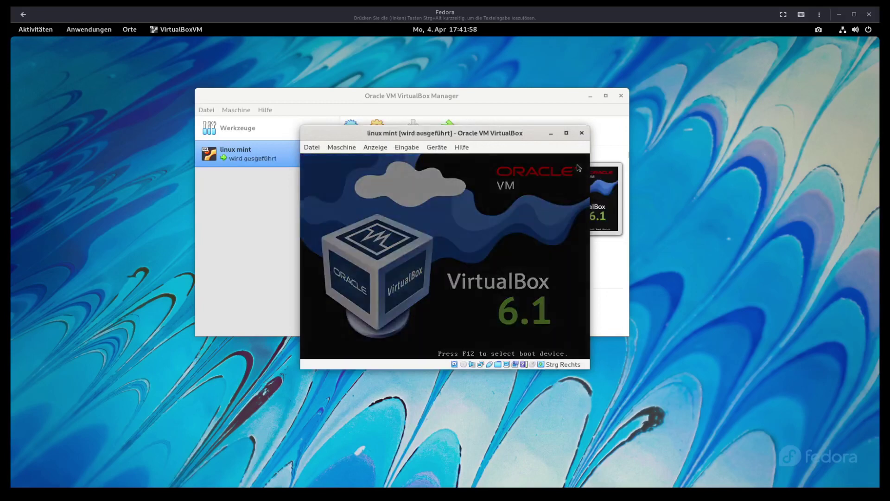
drag(511, 134, 551, 61)
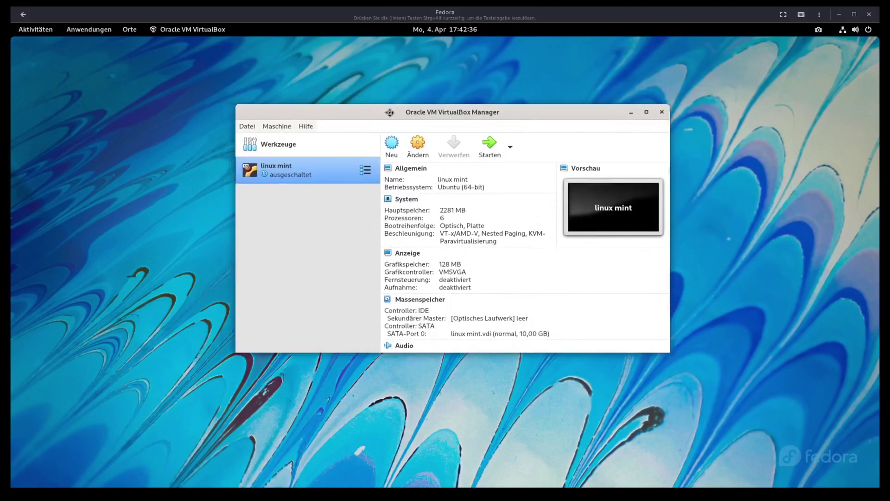
drag(389, 112, 189, 131)
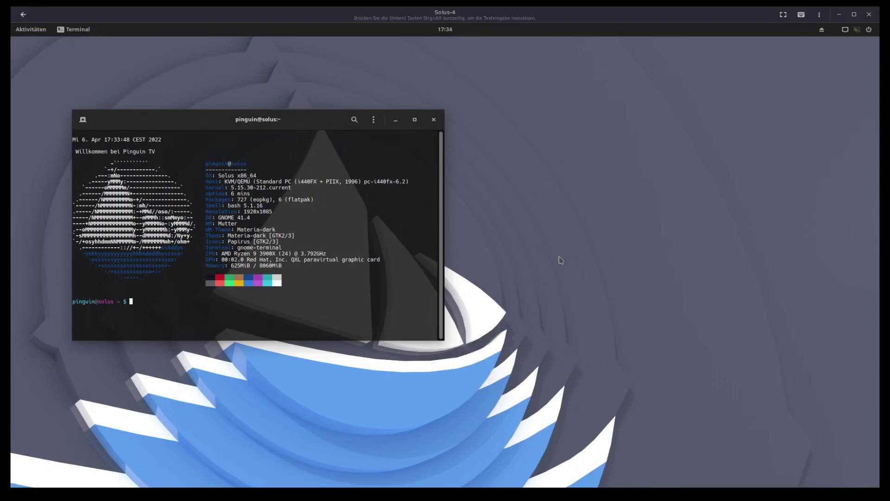
On the Solus desktop, move the terminal window out of the way and open the Software Center
drag(204, 116, 636, 59)
click(36, 30)
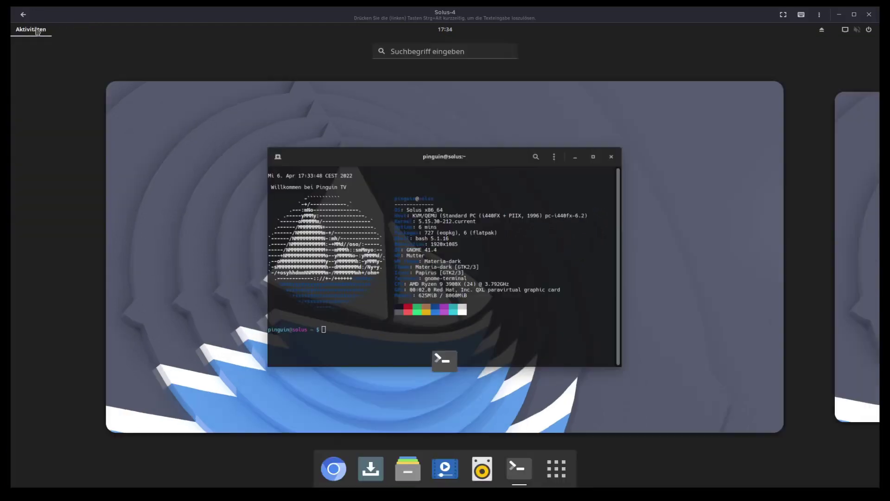
click(370, 469)
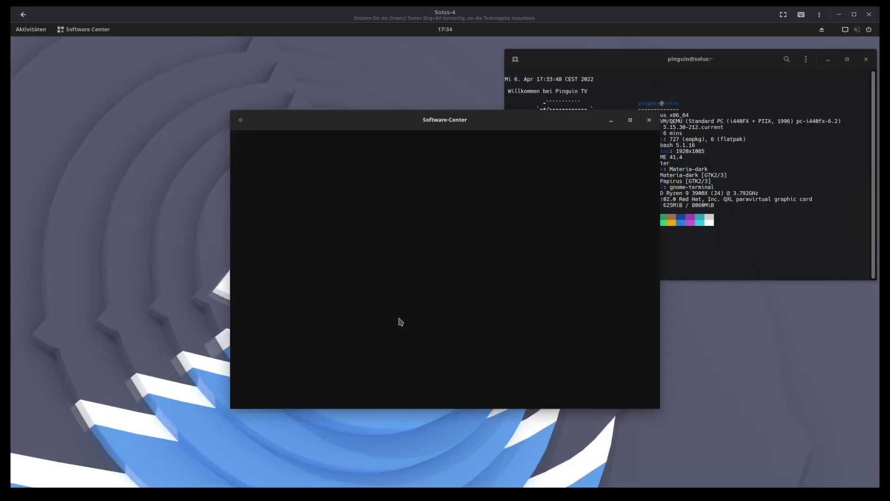
Search the Software Center for virtualbox and move its window beside the terminal
click(255, 197)
text(virtu)
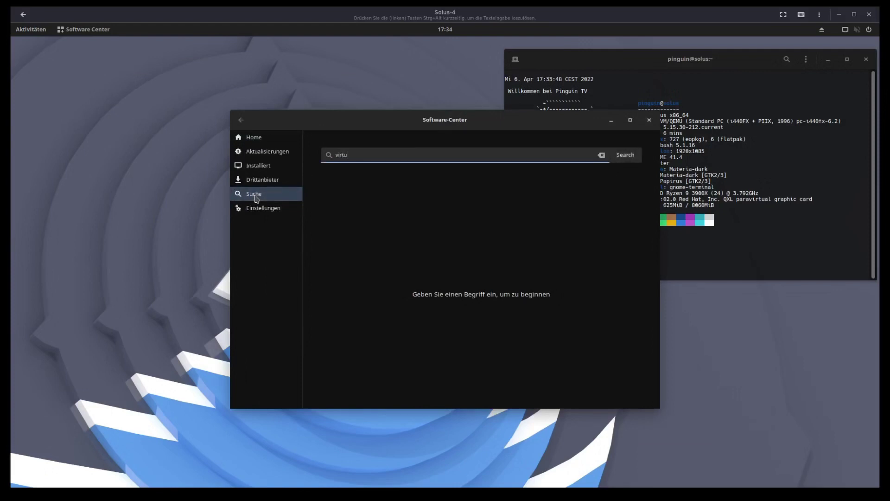
text(albox)
key(Return)
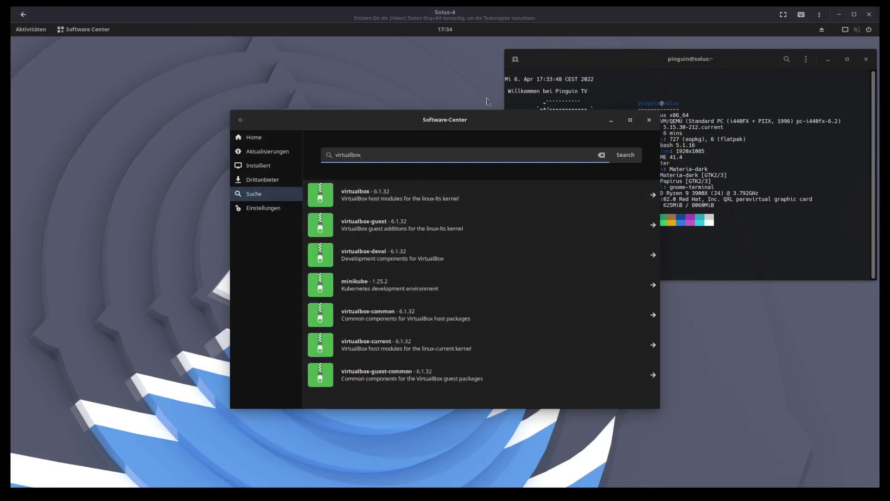
drag(507, 119, 340, 61)
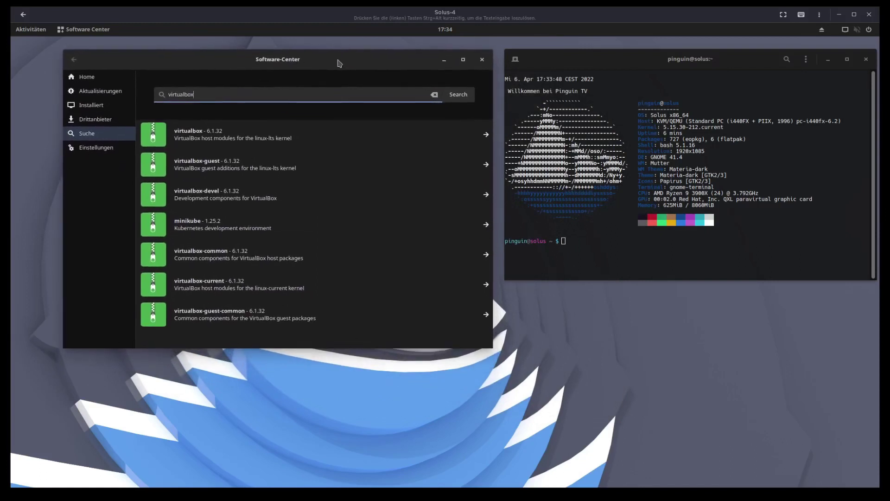
Check the kernel type in the terminal's system information, view the matching virtualbox-current package's details, and close the Software Center
drag(725, 126, 705, 127)
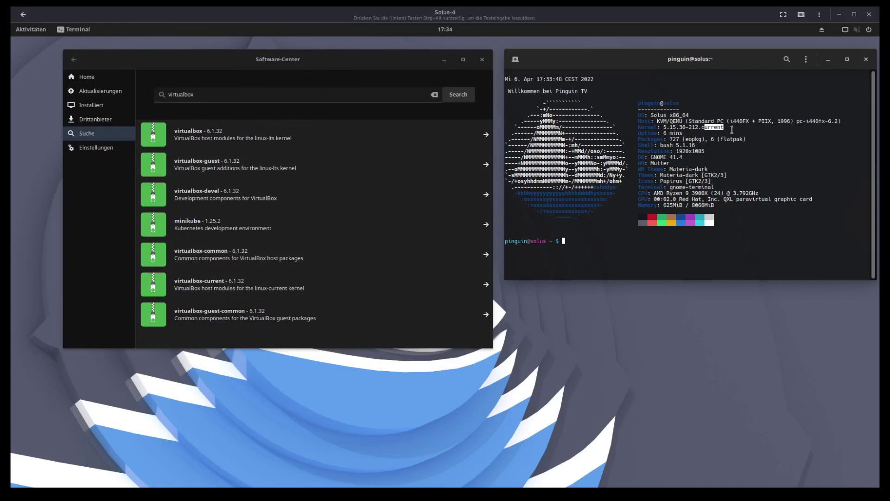
click(208, 286)
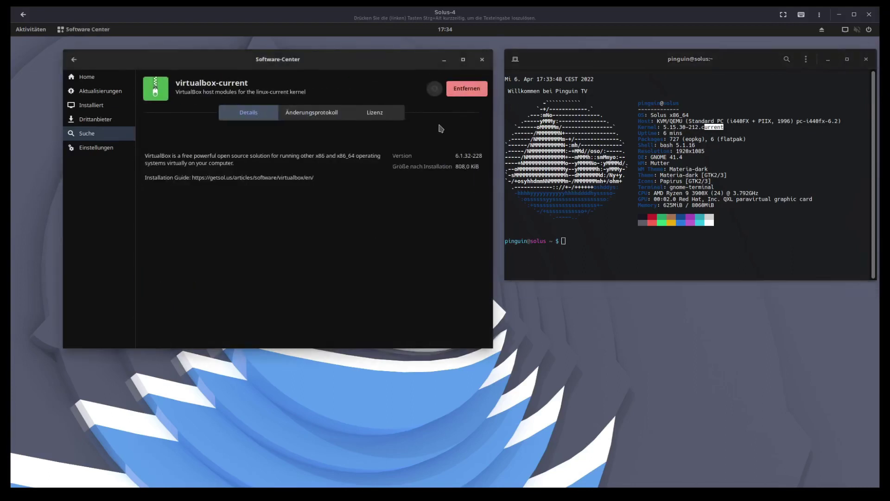
drag(328, 61, 390, 83)
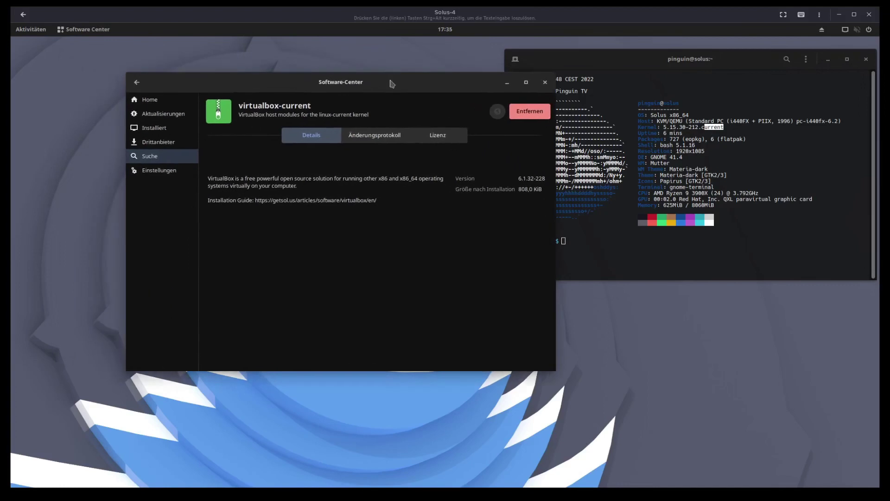
click(545, 82)
In Chromium, search for solus virtualbox and open the Solus Help Center VirtualBox article at its USB Controller and Shared Folders sections
drag(461, 47, 542, 70)
click(515, 230)
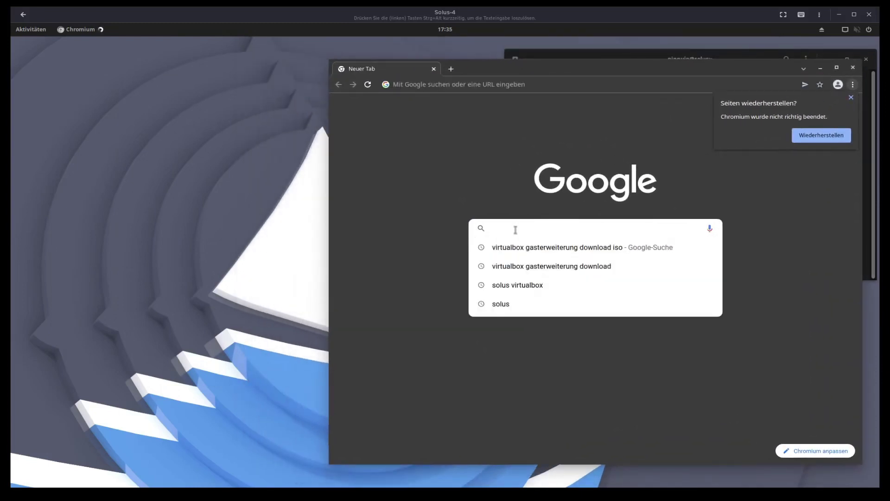
click(510, 284)
click(413, 188)
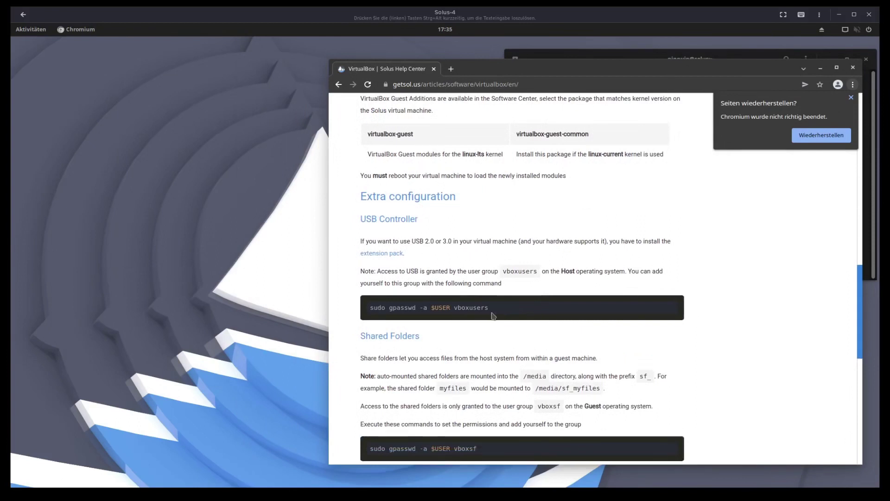
scroll(492, 315, down, 3)
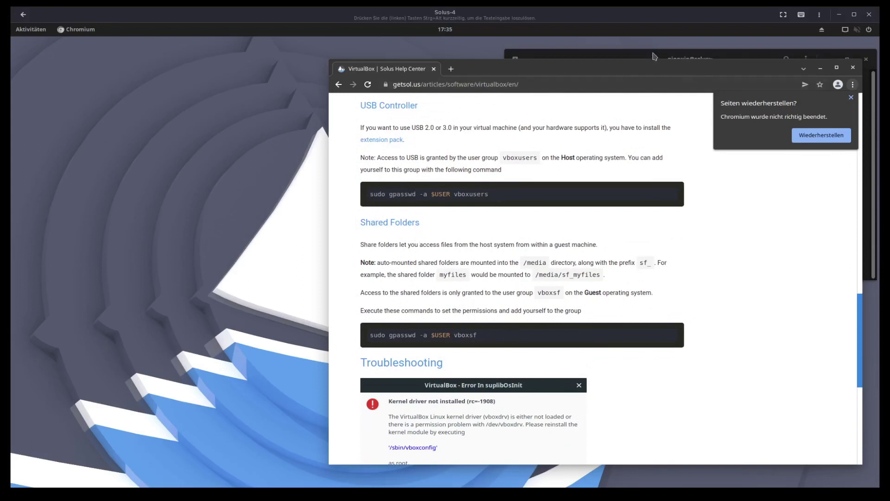
Copy the command sudo gpasswd -a $USER vboxusers from the article and move the browser clear of the terminal
click(654, 56)
click(491, 199)
drag(492, 199, 369, 195)
right_click(388, 195)
click(408, 202)
drag(583, 73, 297, 74)
Run the copied sudo gpasswd -a $USER vboxusers command in the terminal and enter the account password
click(595, 245)
right_click(573, 242)
click(597, 274)
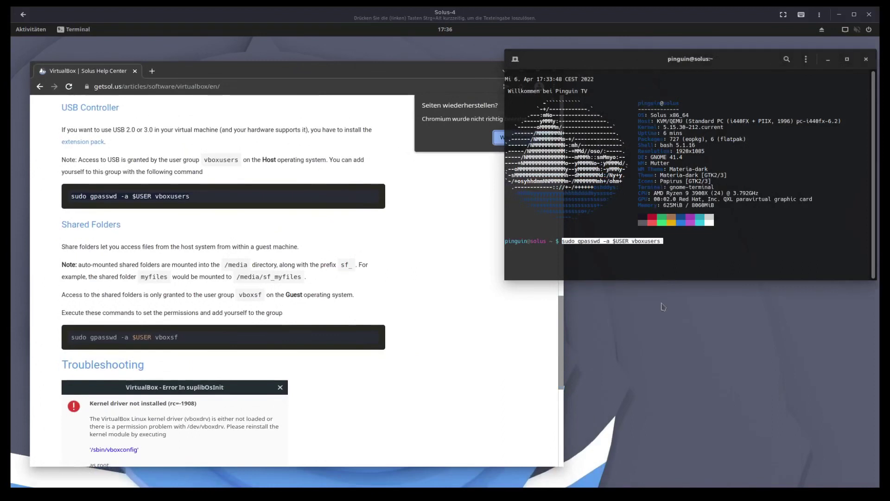
key(Return)
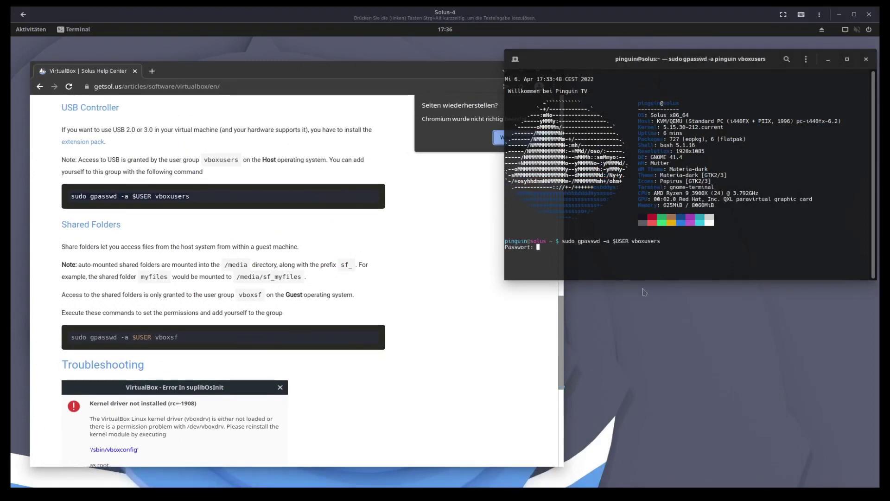
key(Return)
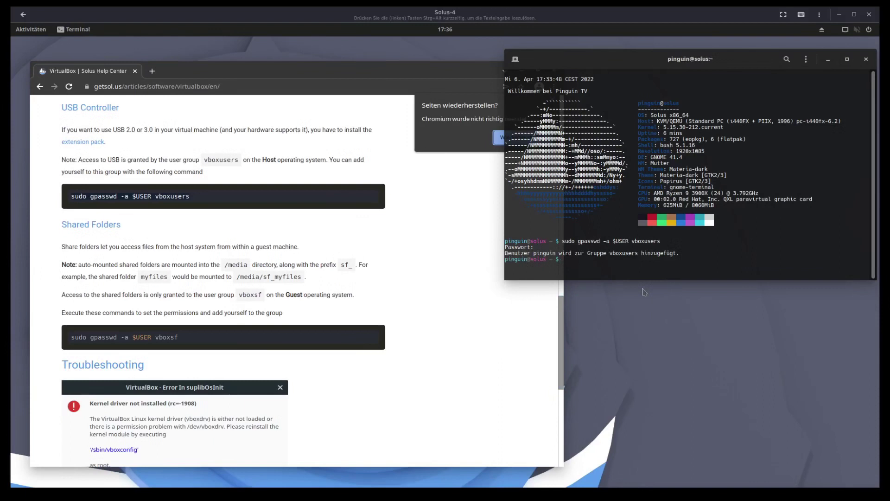
Copy sudo gpasswd -a $USER vboxsf from the article's Shared Folders section and run it in the terminal
click(184, 339)
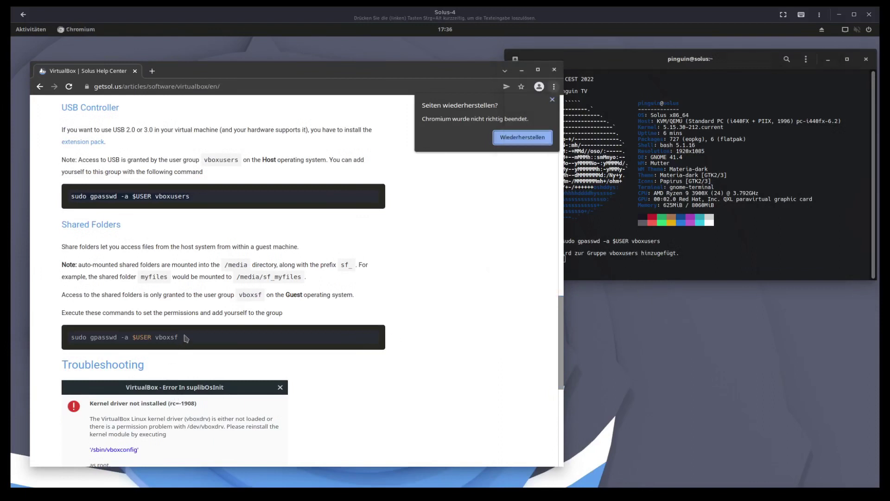
right_click(74, 335)
click(92, 342)
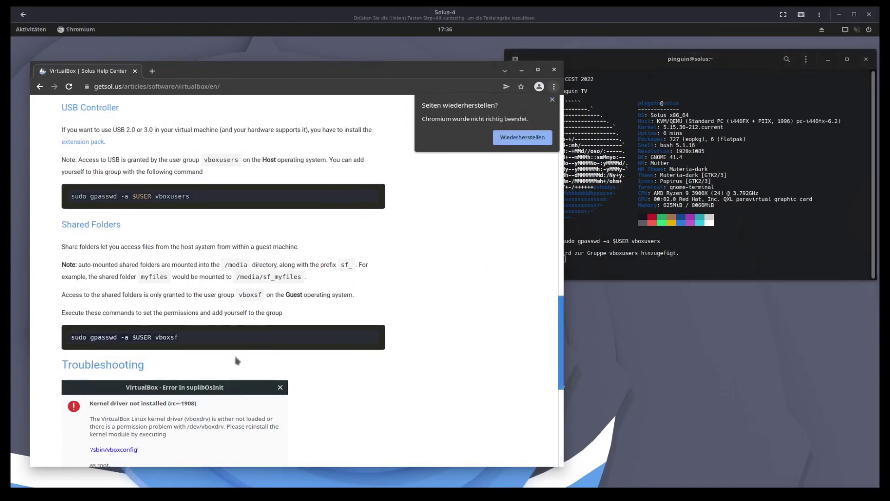
click(601, 269)
key(ctrl+shift+v)
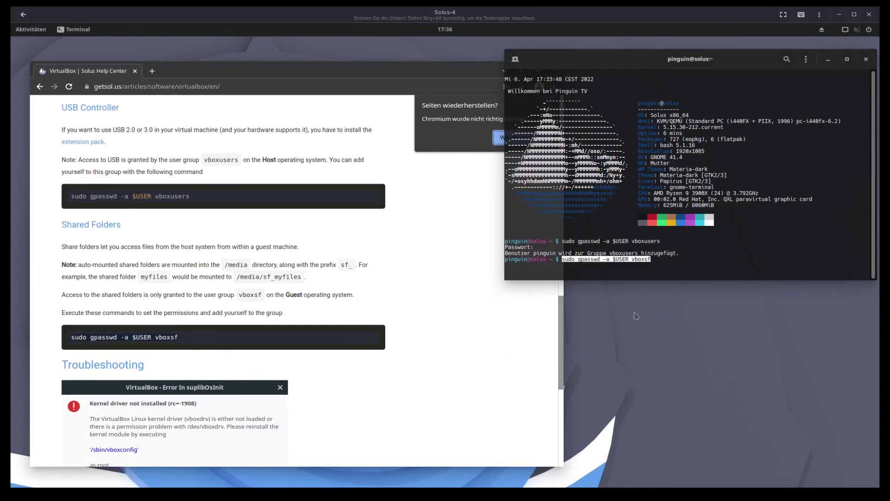
key(Return)
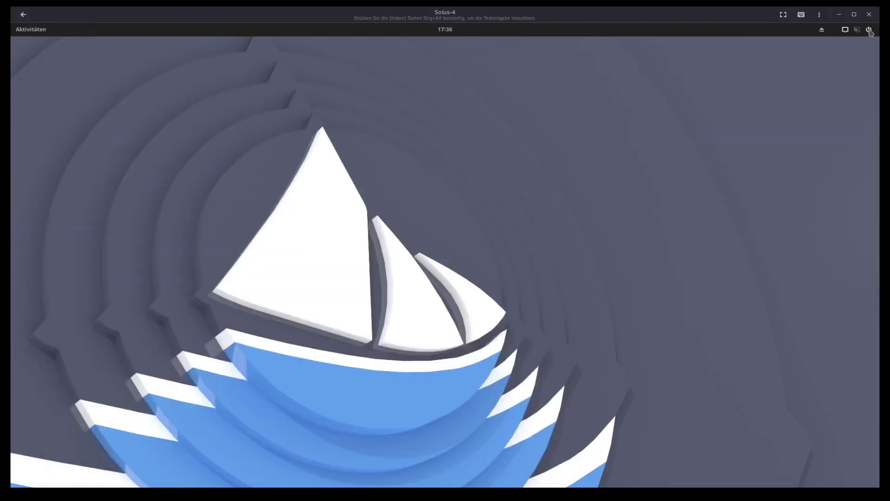
View the system's shutdown and log-out options, and launch Oracle VM VirtualBox from the second page of the applications overview
click(869, 30)
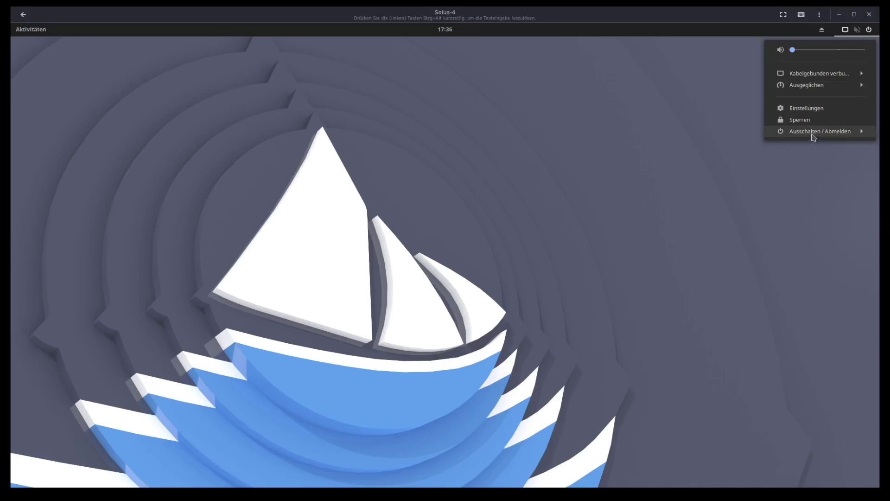
click(799, 158)
click(21, 31)
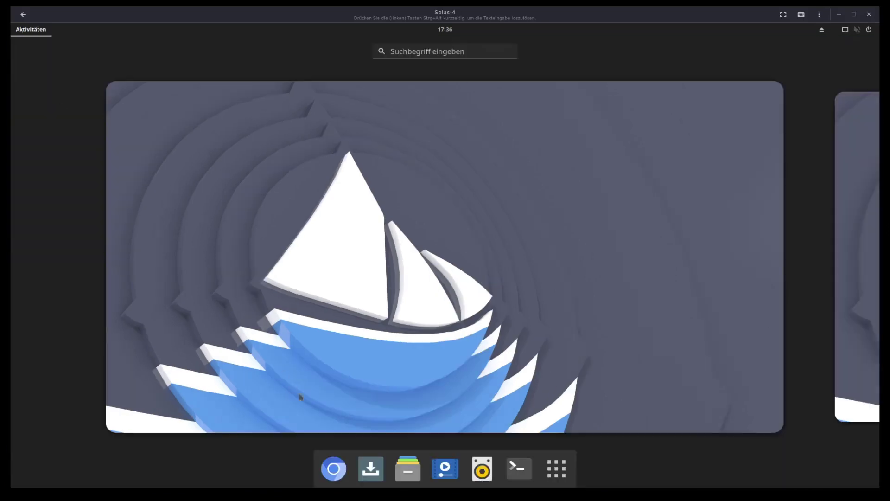
click(556, 468)
scroll(713, 356, down, 1)
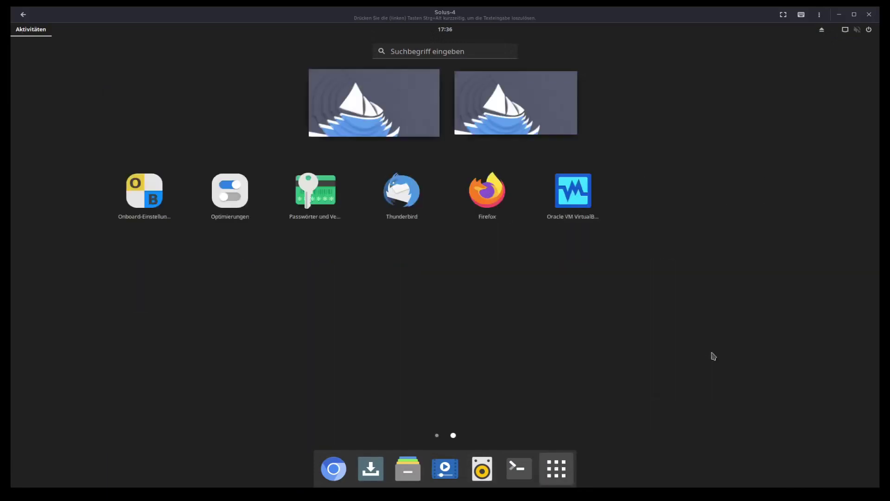
click(573, 190)
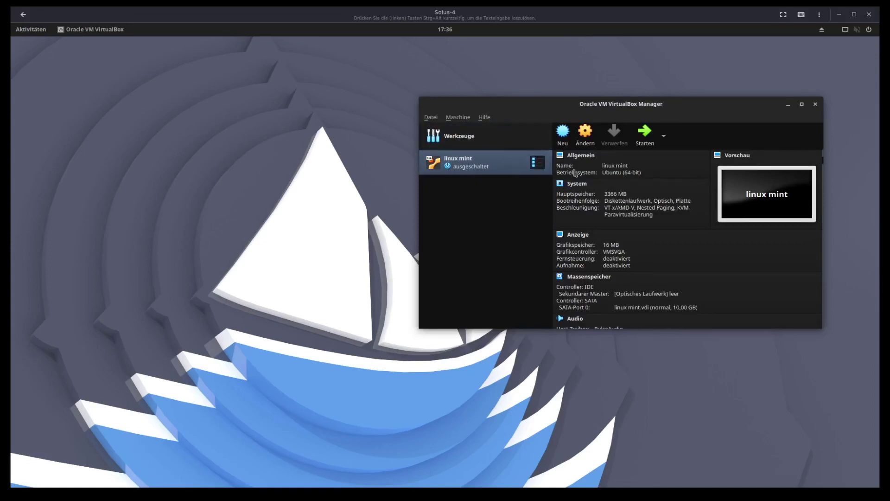
Test-start the linux mint machine, dismiss its keyboard capture notice, and power the machine off
click(646, 134)
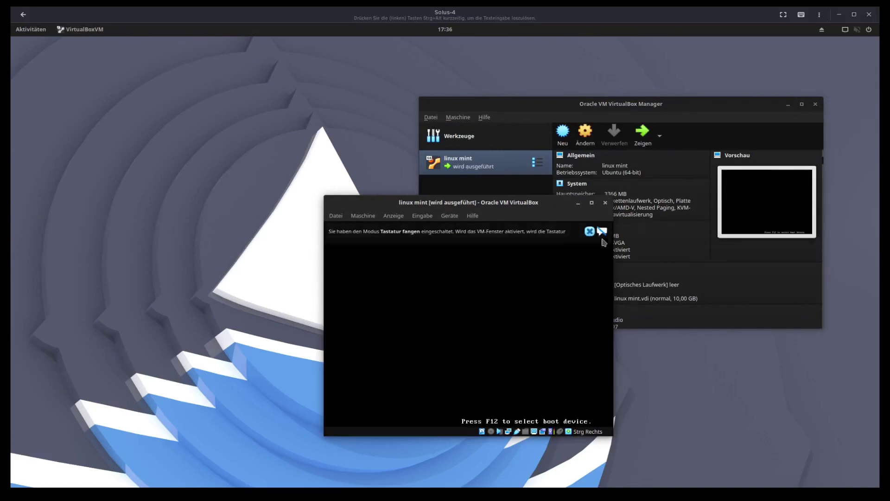
click(602, 230)
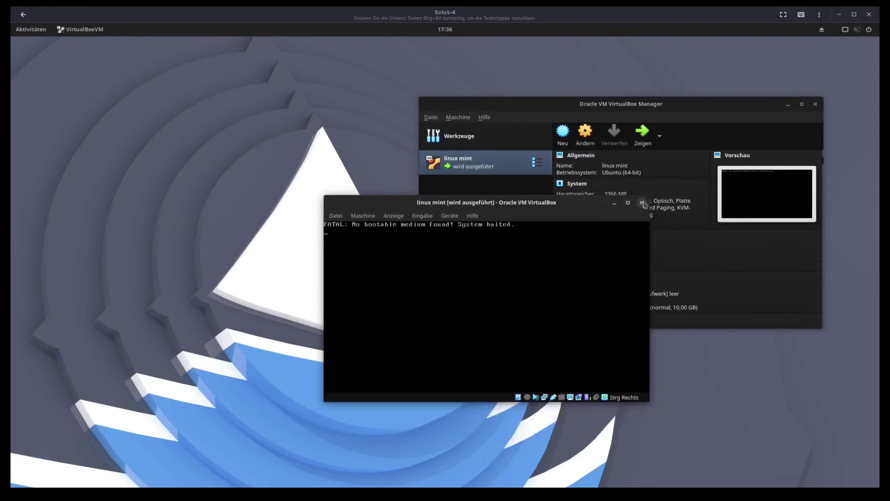
click(641, 203)
click(564, 336)
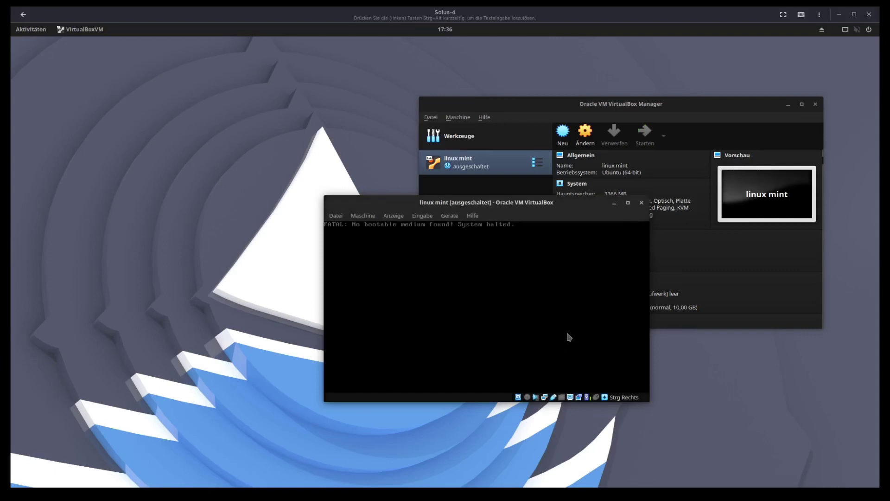